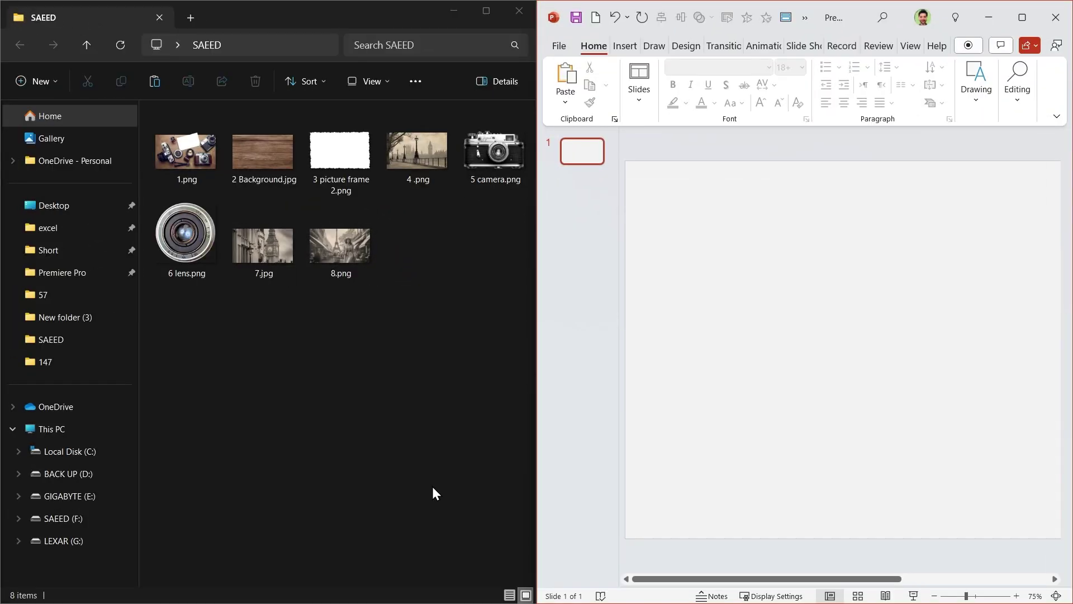
- Drop 1.png onto slide 1, maximise the window, and stretch the photo across the whole slide
drag(193, 152, 717, 393)
click(1023, 19)
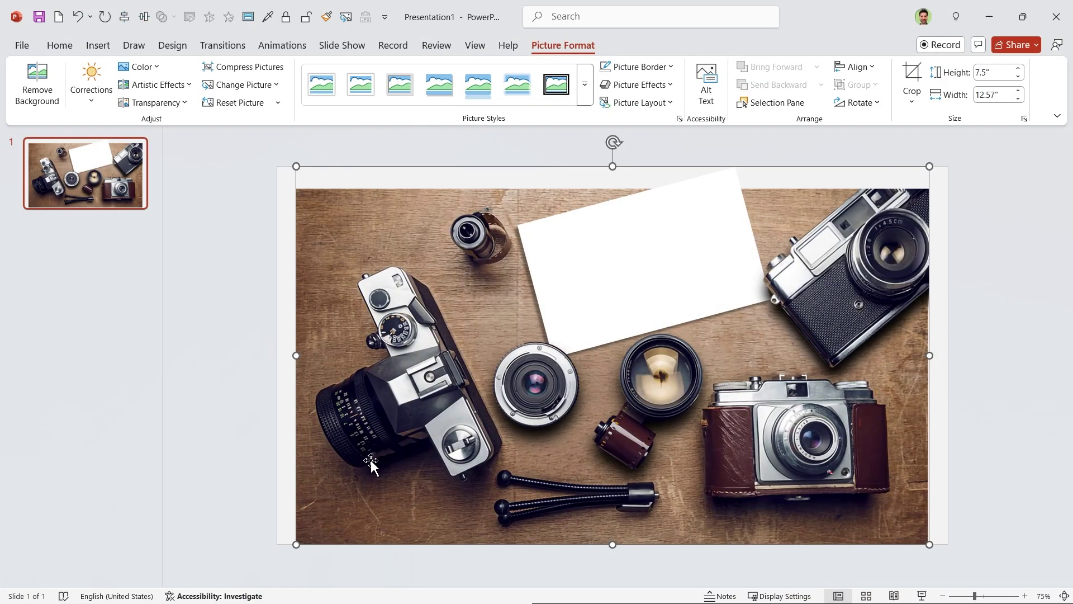
drag(380, 480, 360, 480)
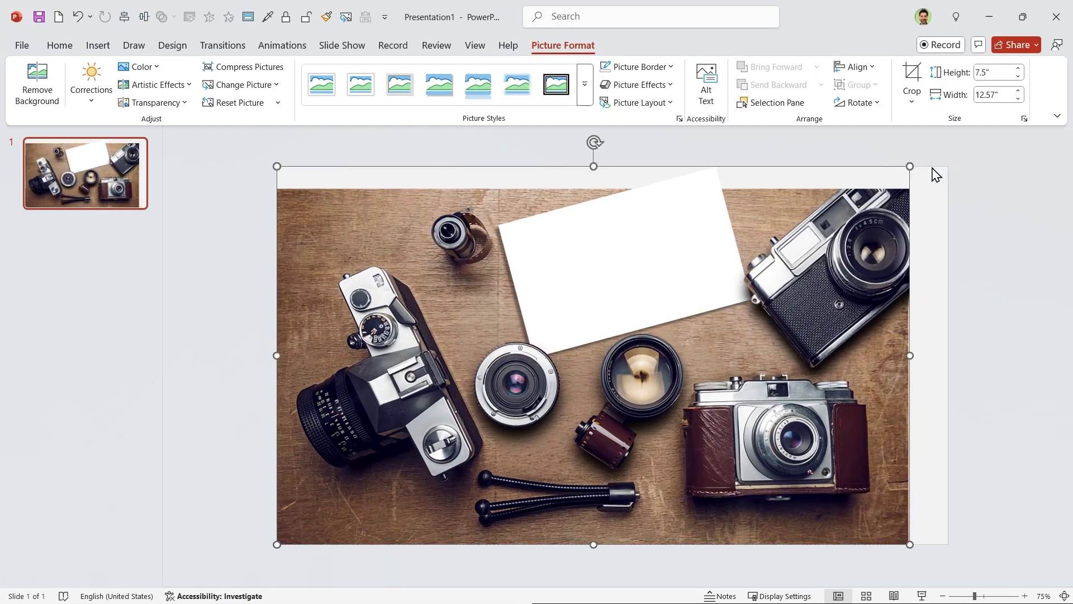
drag(912, 167, 948, 144)
- Add a new slide with the Blank layout as slide 2
click(265, 258)
click(113, 101)
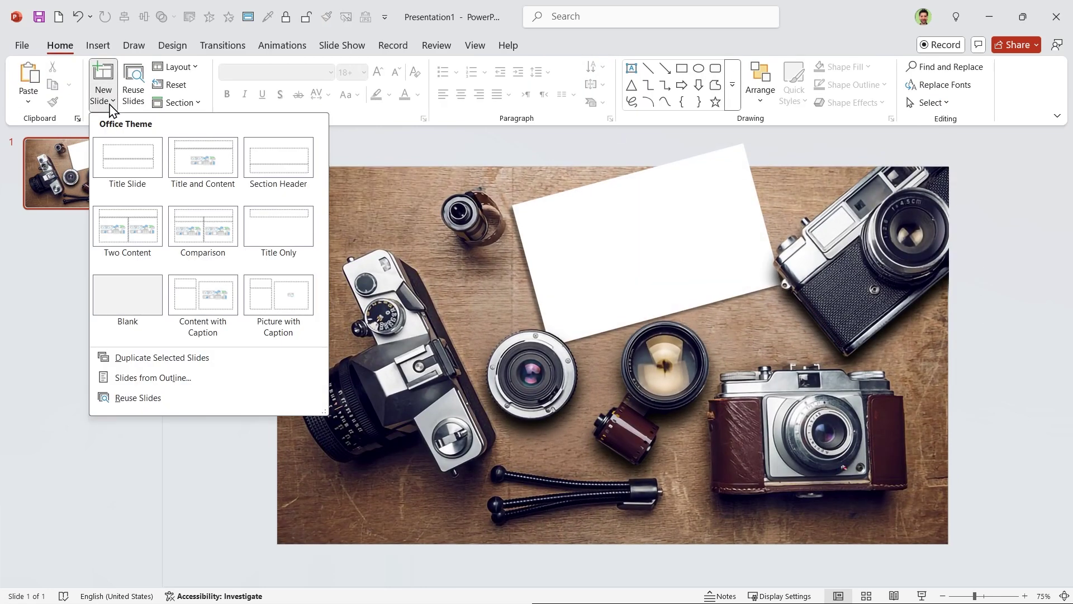
click(143, 304)
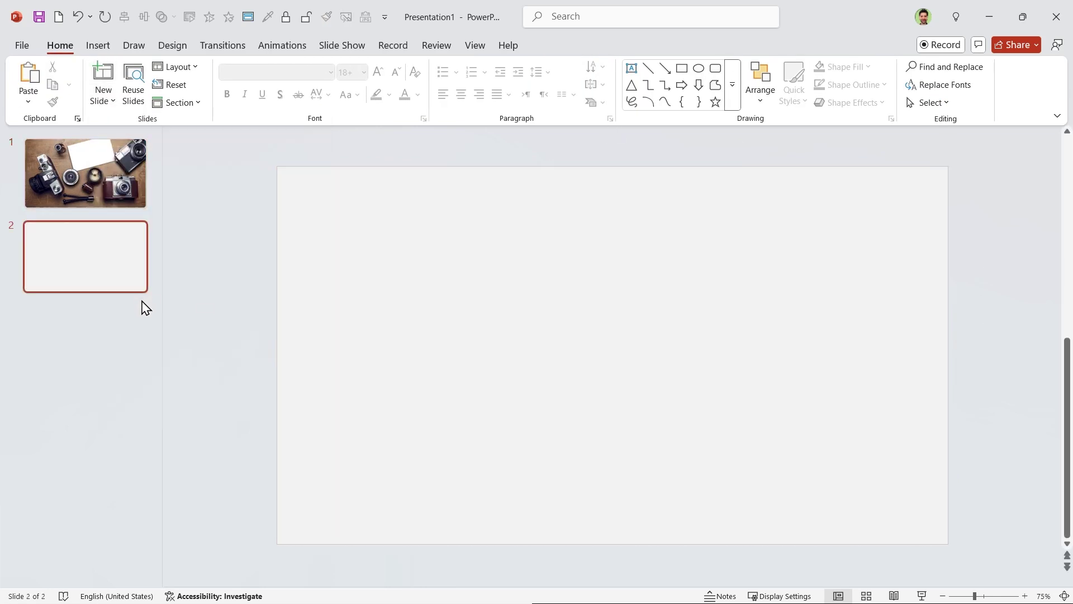
- Insert 2 Background.jpg from this device so the wood texture fills slide 2
click(95, 46)
click(138, 110)
click(156, 145)
click(245, 151)
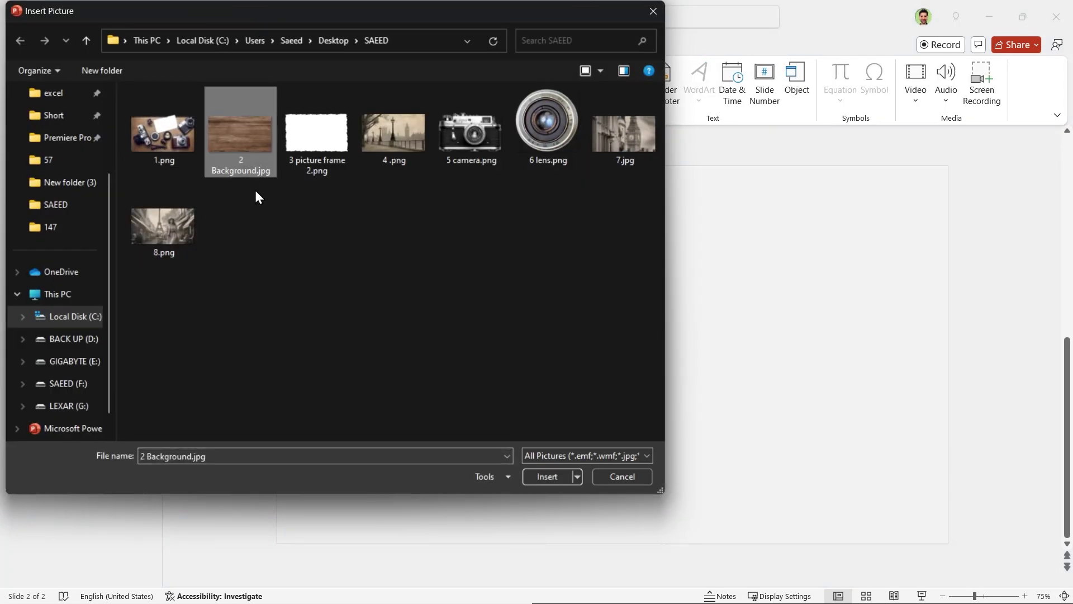
click(534, 475)
click(201, 462)
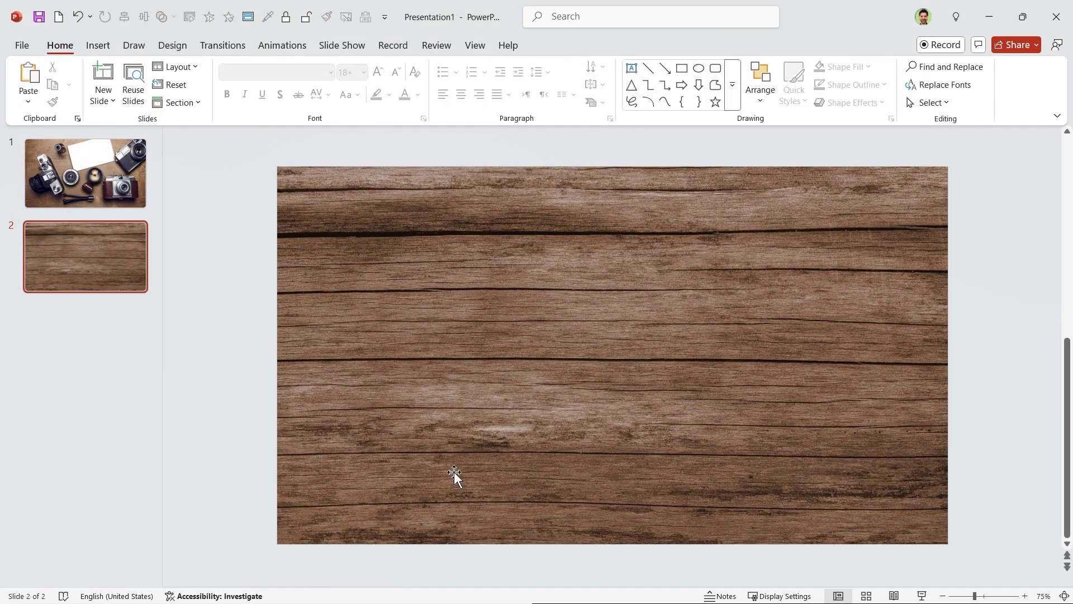
click(504, 384)
right_click(505, 383)
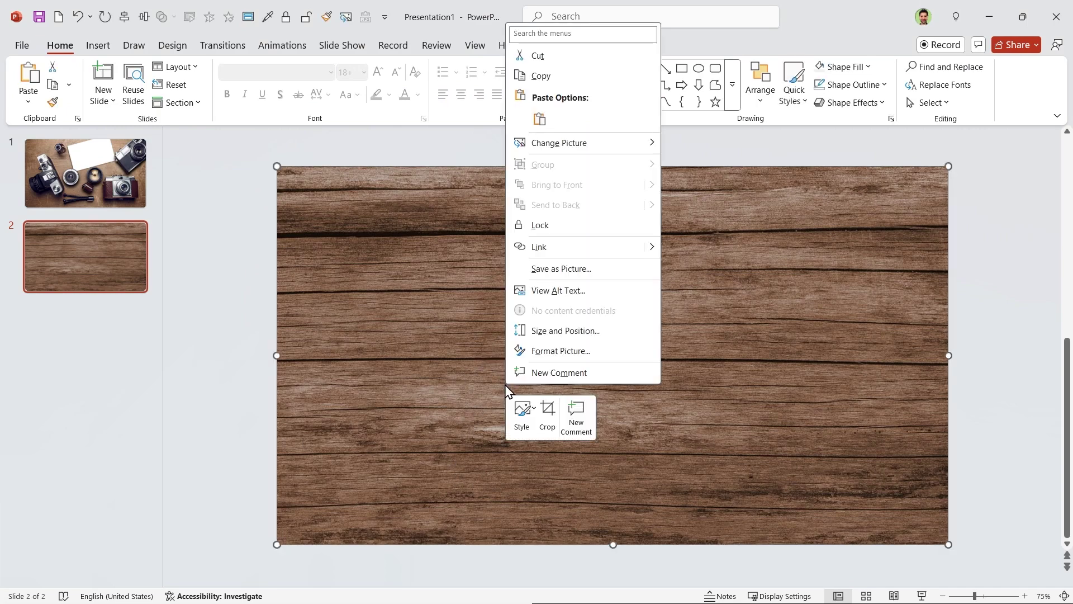
click(540, 225)
click(263, 398)
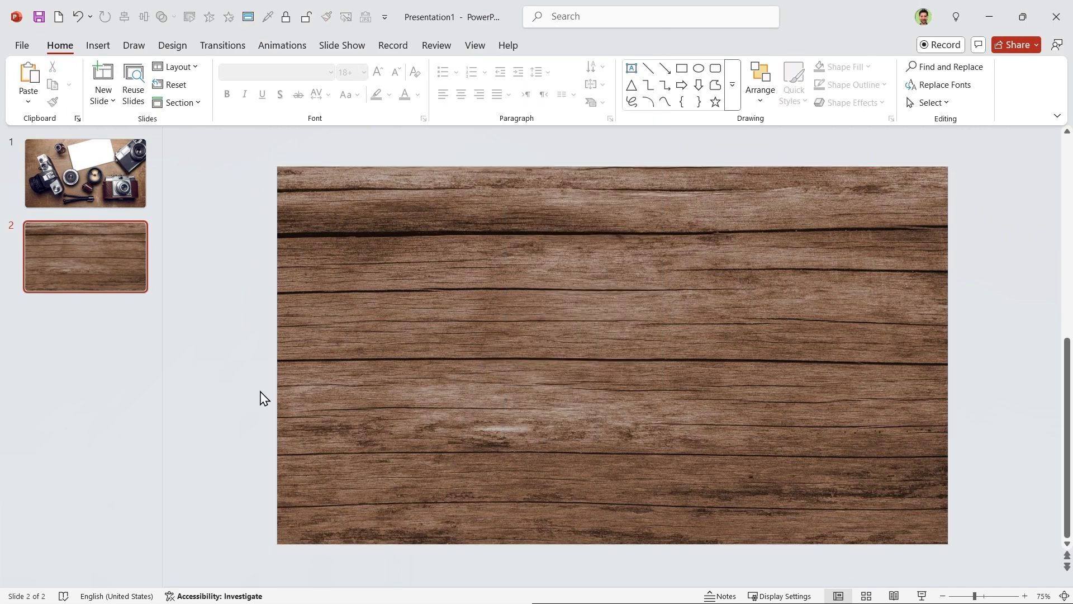
- Add the Pictures > This Device command to the Quick Access Toolbar
click(95, 47)
click(141, 100)
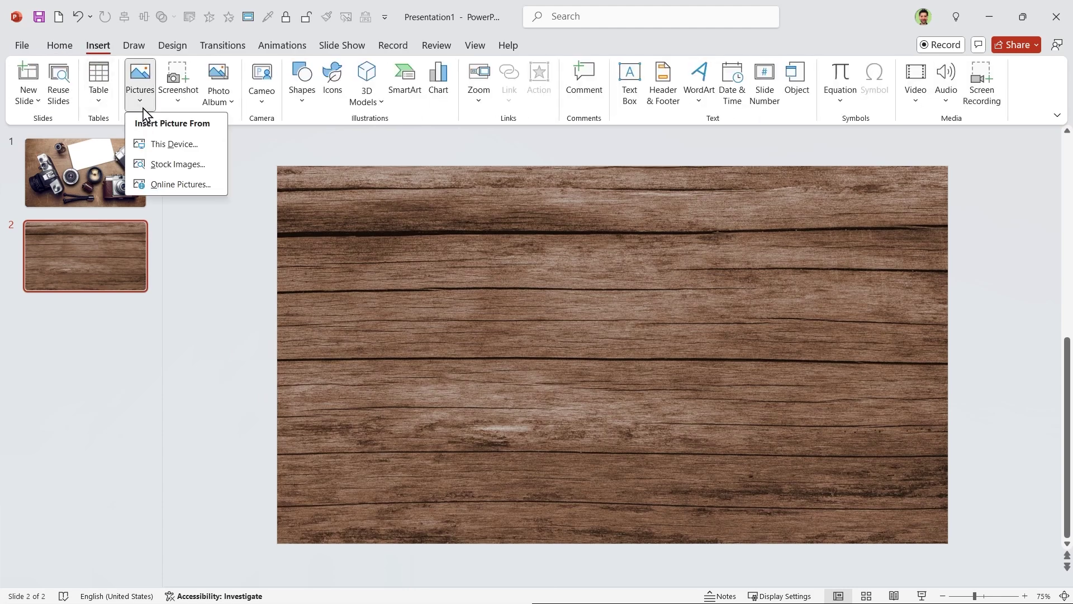
right_click(165, 152)
click(209, 156)
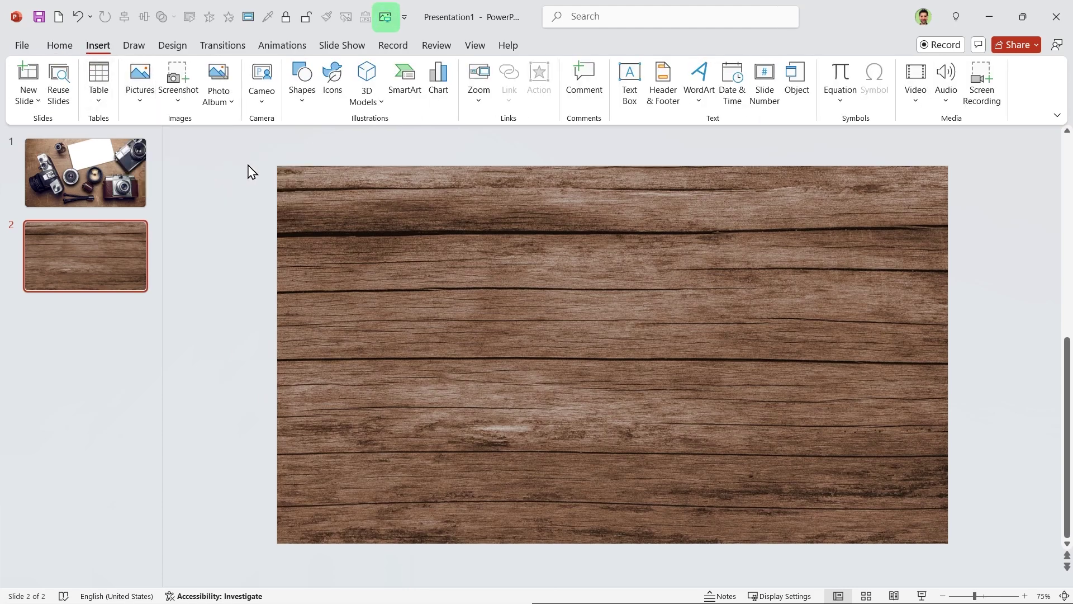
- Insert 3 picture frame 2.png and move it up toward the top centre
click(385, 18)
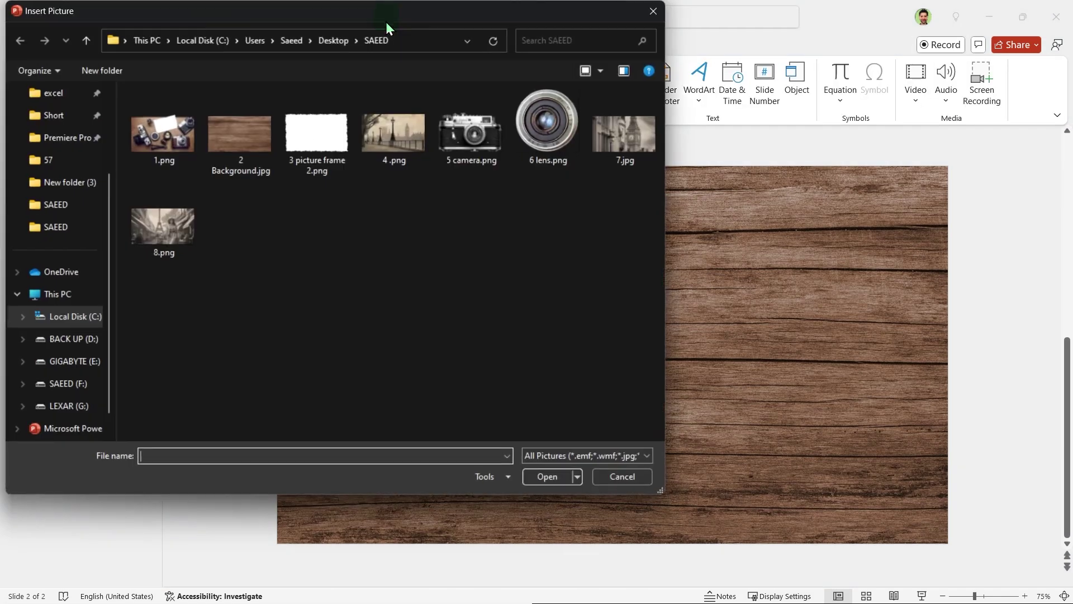
click(324, 139)
click(530, 476)
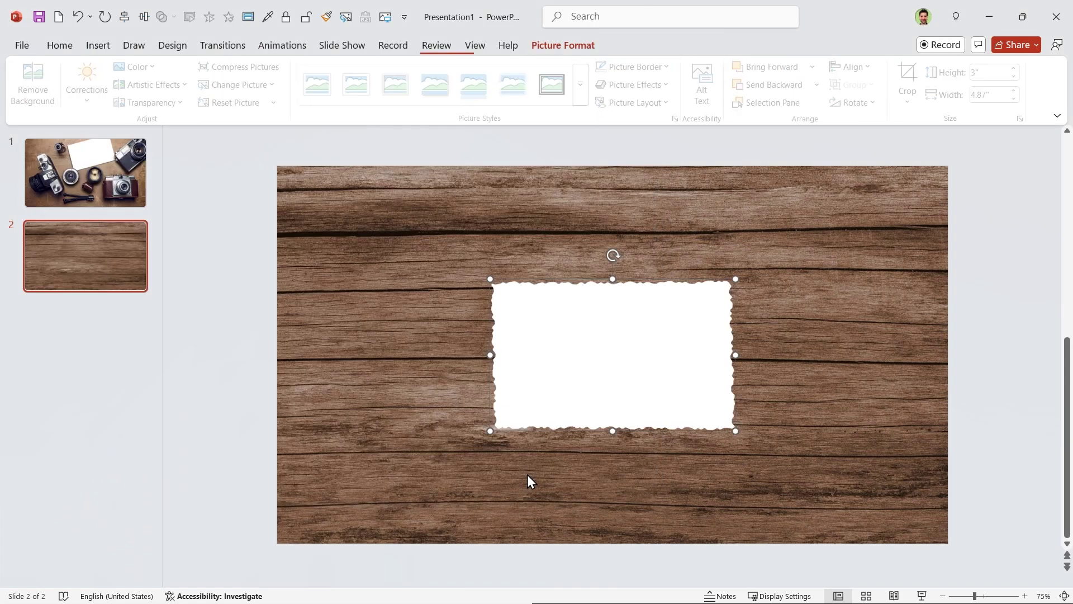
drag(585, 368, 585, 310)
- Give the torn-paper frame an Outer shadow preset with 7 pt distance
right_click(584, 333)
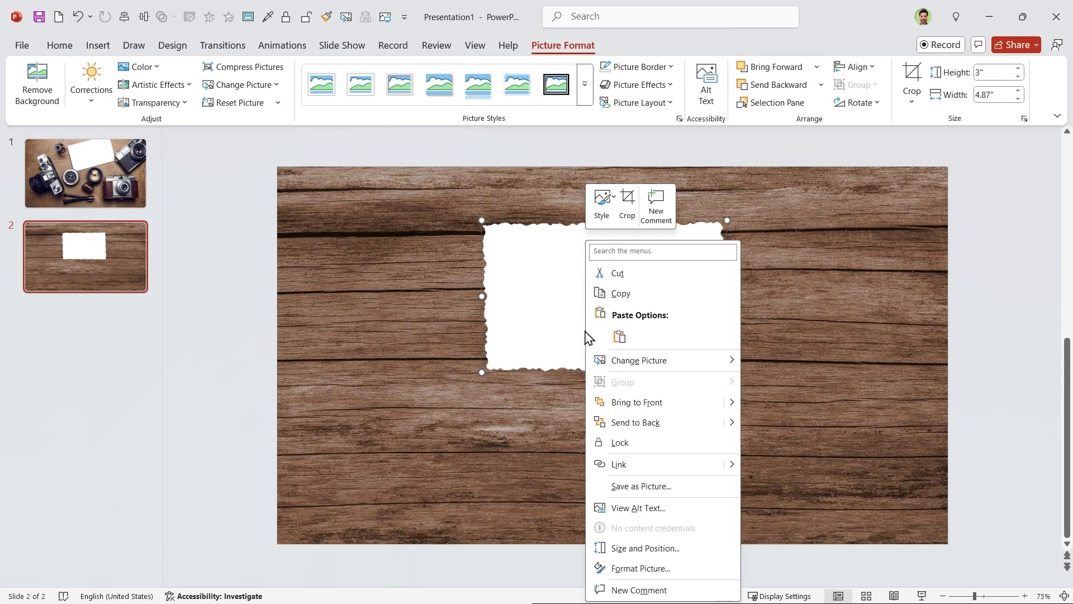
click(649, 568)
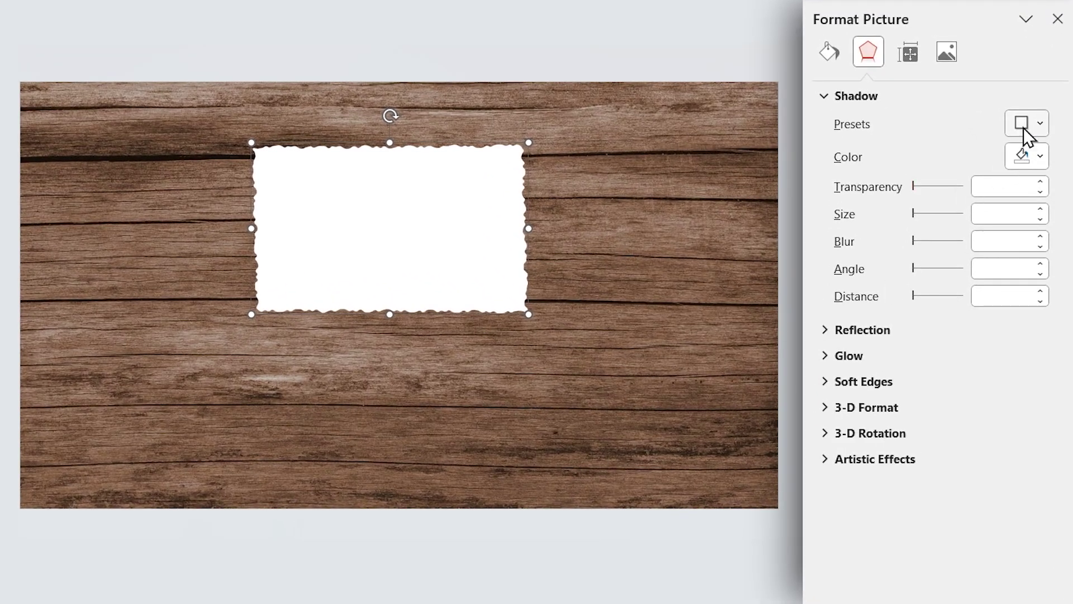
click(1024, 128)
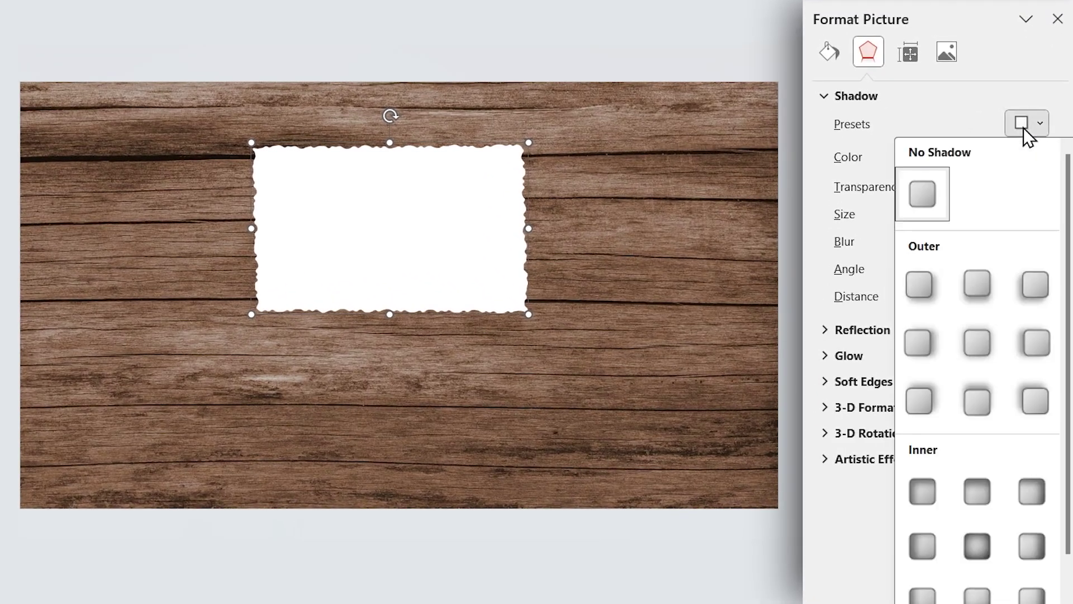
click(1037, 282)
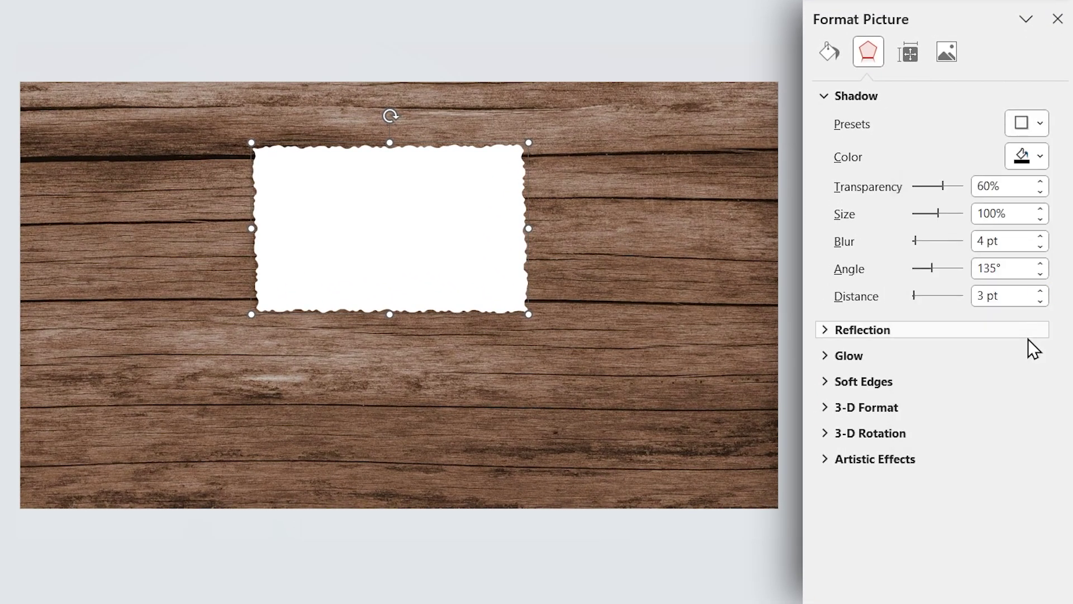
click(1040, 291)
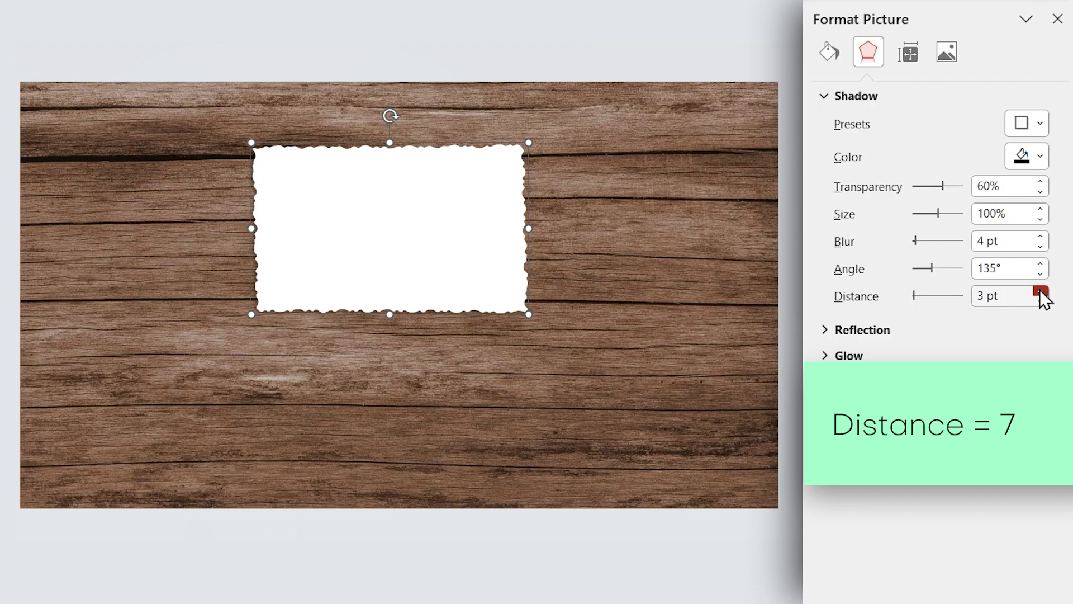
click(1058, 23)
- Ctrl-drag a copy of the frame to the lower left of the slide
click(961, 431)
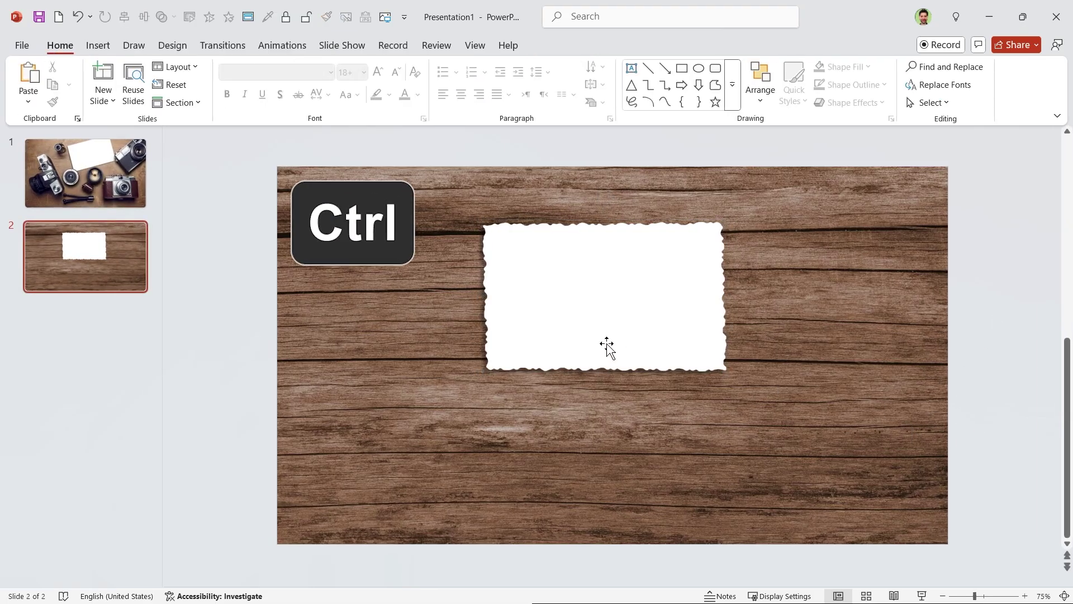
click(575, 321)
drag(575, 320, 737, 472)
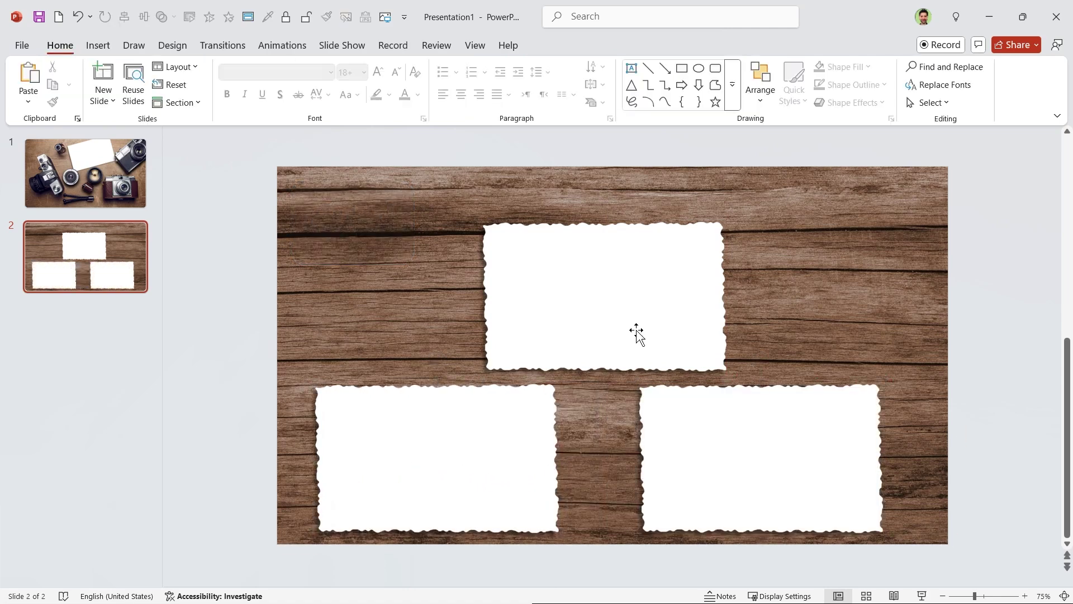
- Insert the 4.png London photo, crop it to 16:9 and set its height to 2.4 inches
click(383, 18)
click(394, 134)
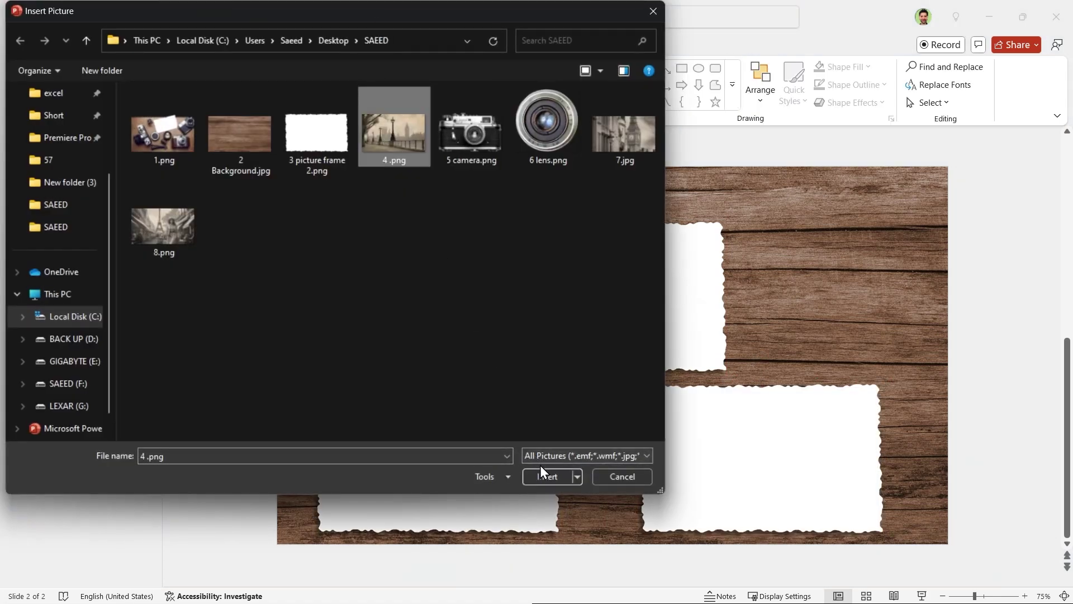
click(541, 473)
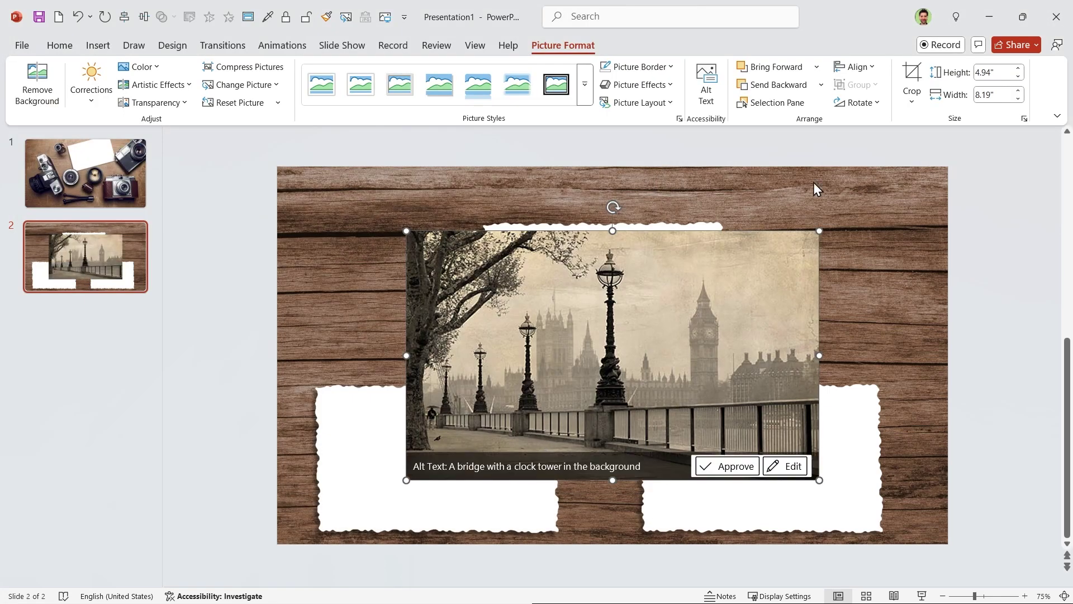
click(913, 100)
mouse_move(944, 162)
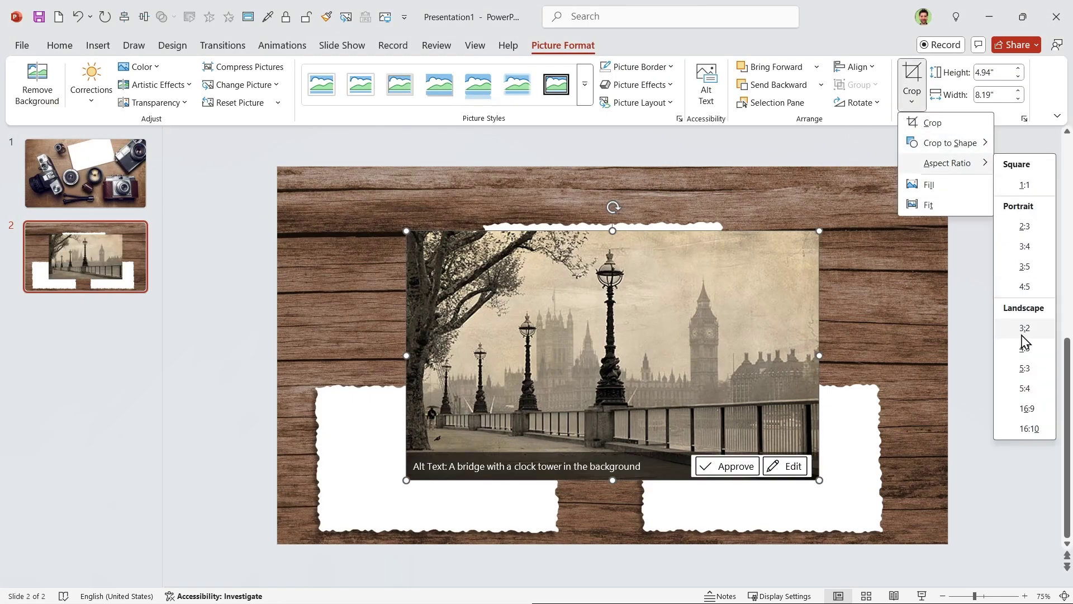
click(1026, 408)
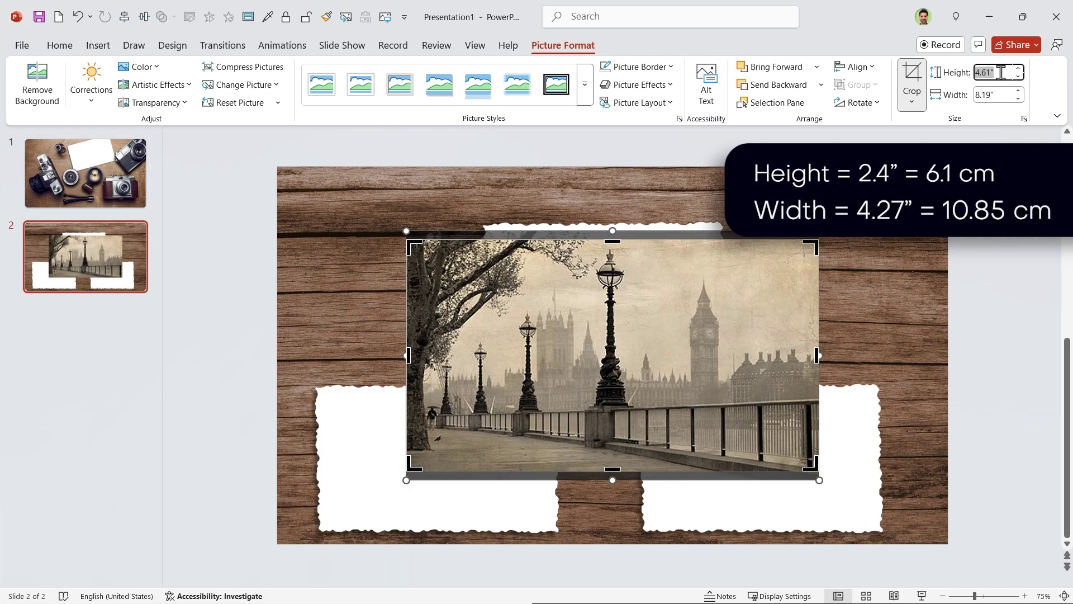
key(Return)
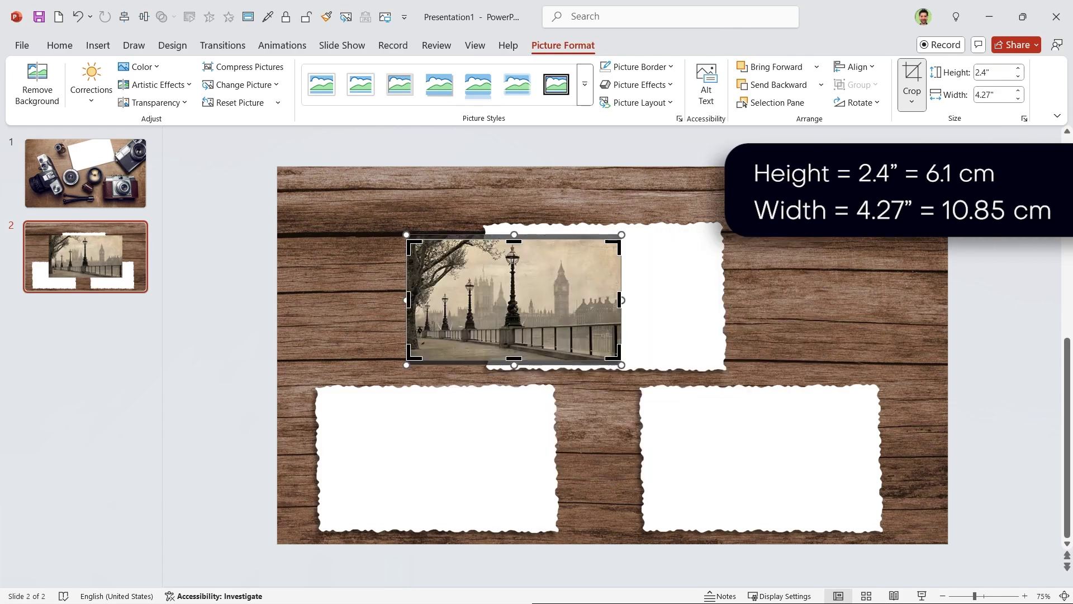
- Centre the London photo on the top frame both ways and group them
click(680, 309)
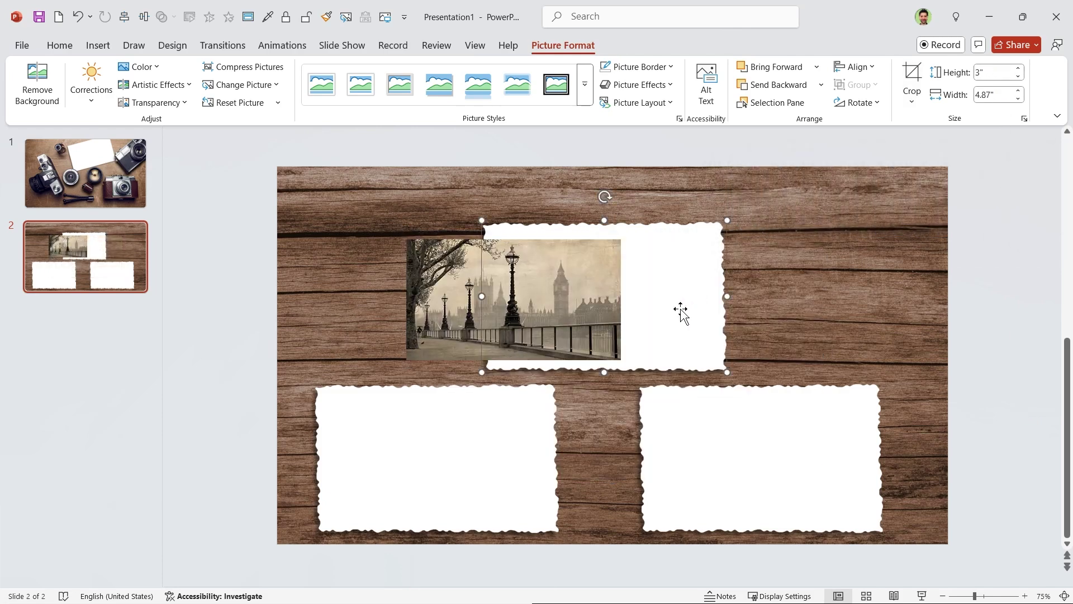
shift+click(513, 302)
click(857, 67)
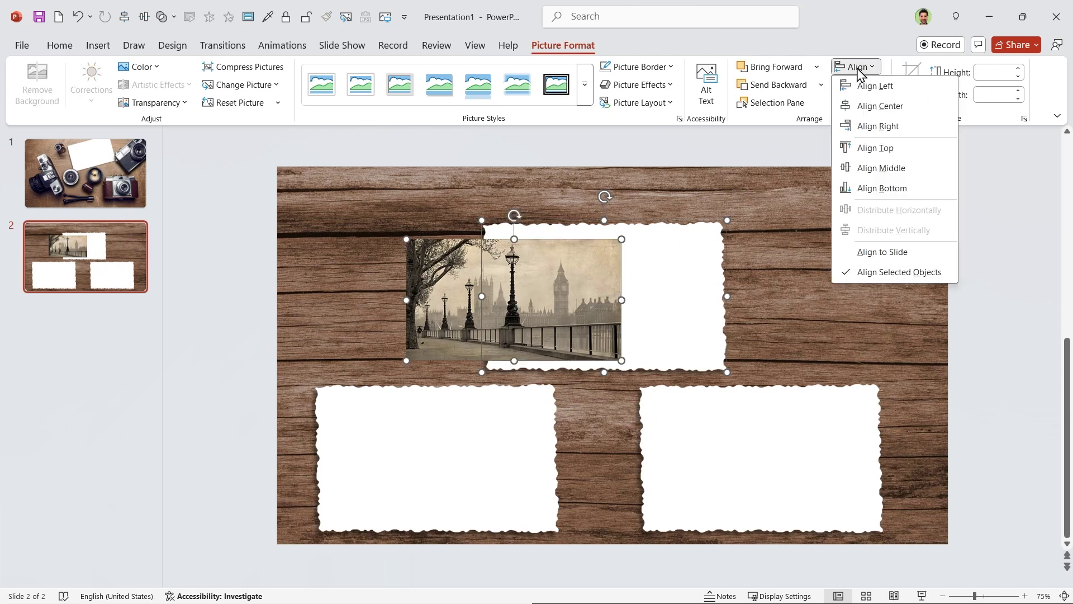
click(881, 168)
click(866, 68)
click(879, 106)
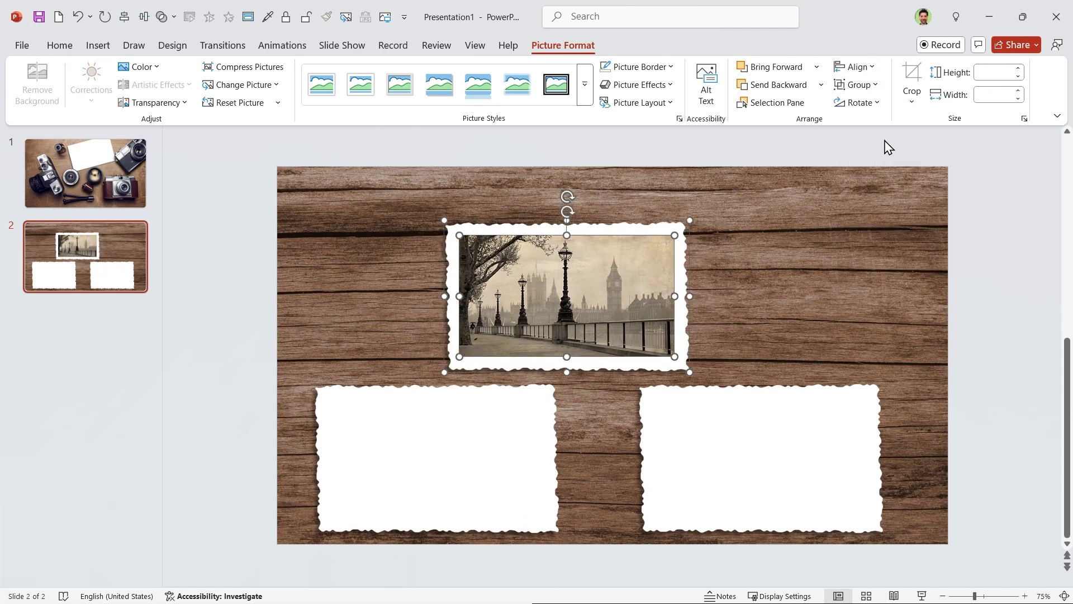
key(ctrl+g)
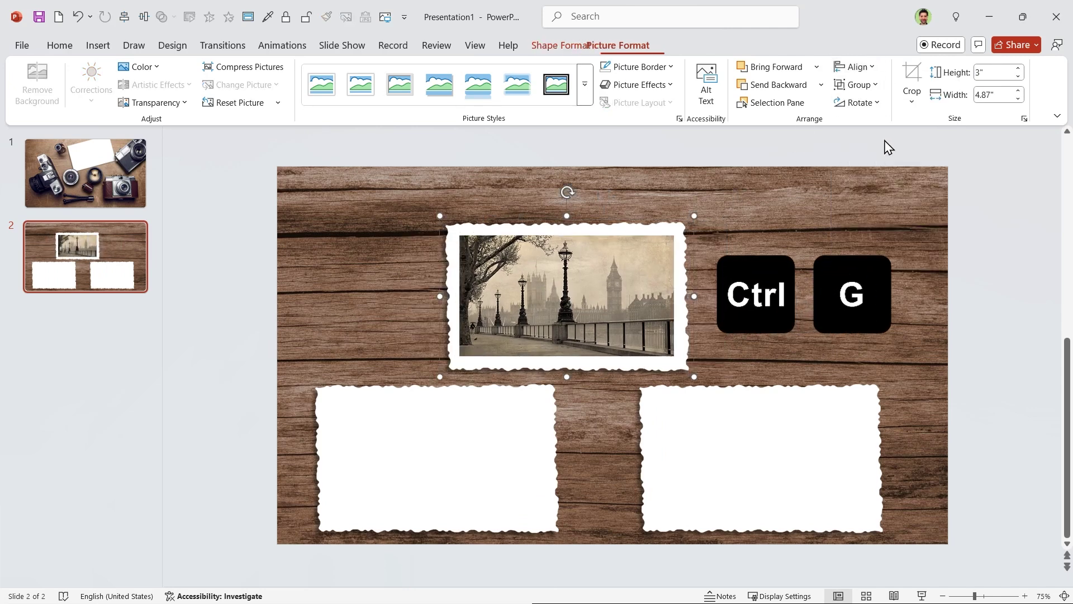
- Rotate the framed London photo to 30° and verify it in Size & Properties
key(shift)
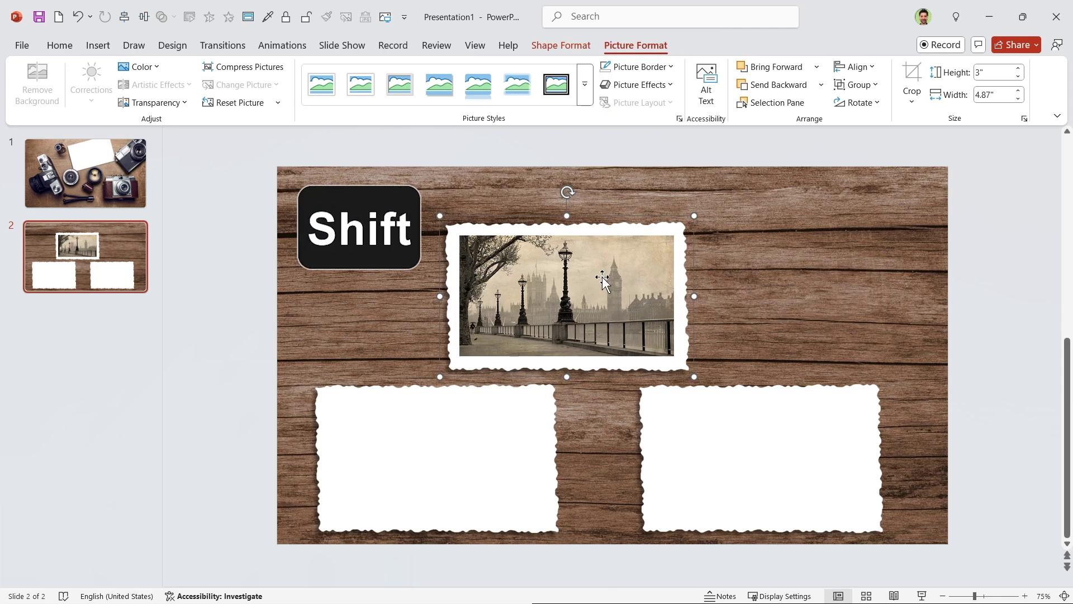
drag(567, 192, 619, 206)
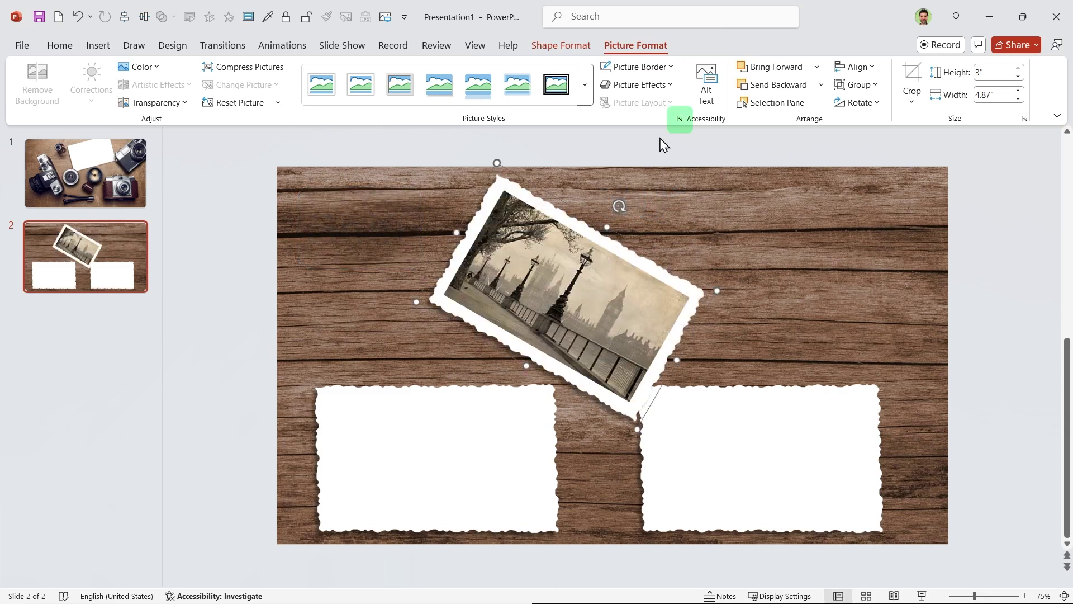
click(679, 119)
click(951, 165)
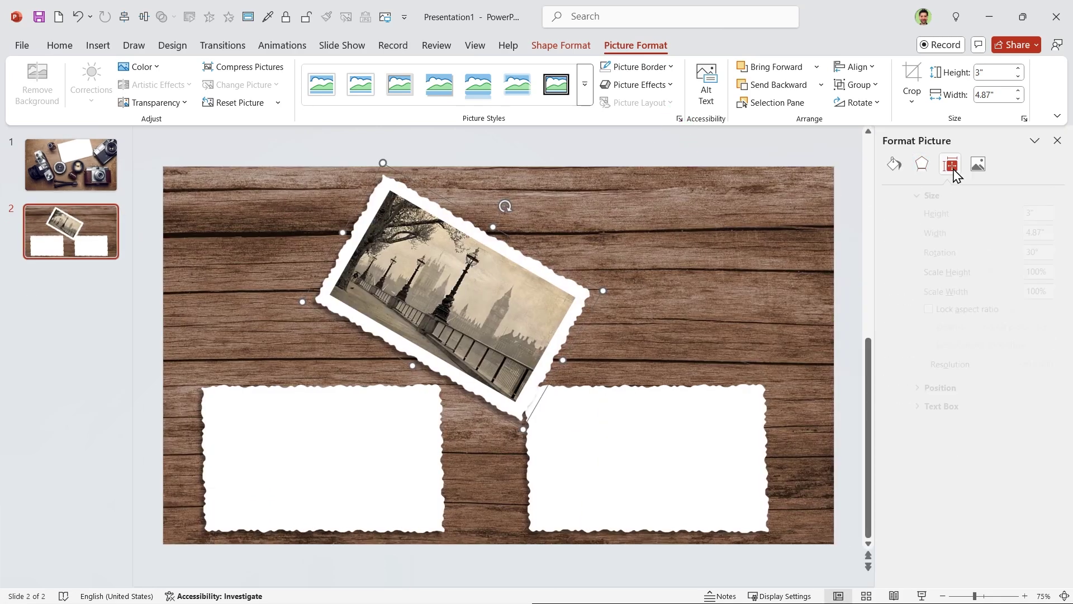
click(1022, 252)
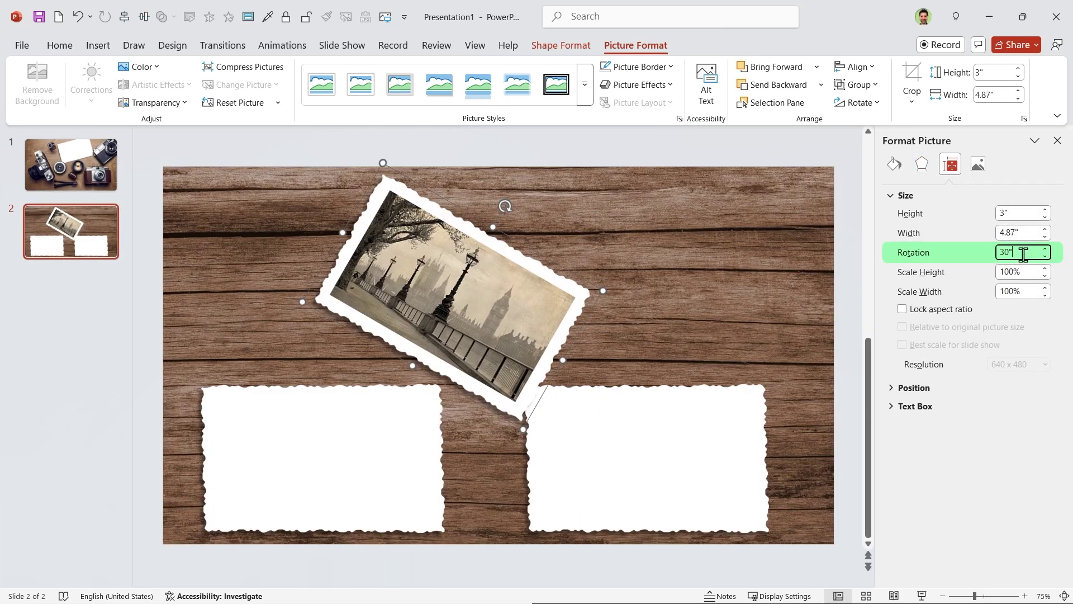
- Insert 5 camera.png and 6 lens.png together onto slide 2
click(1057, 141)
click(387, 20)
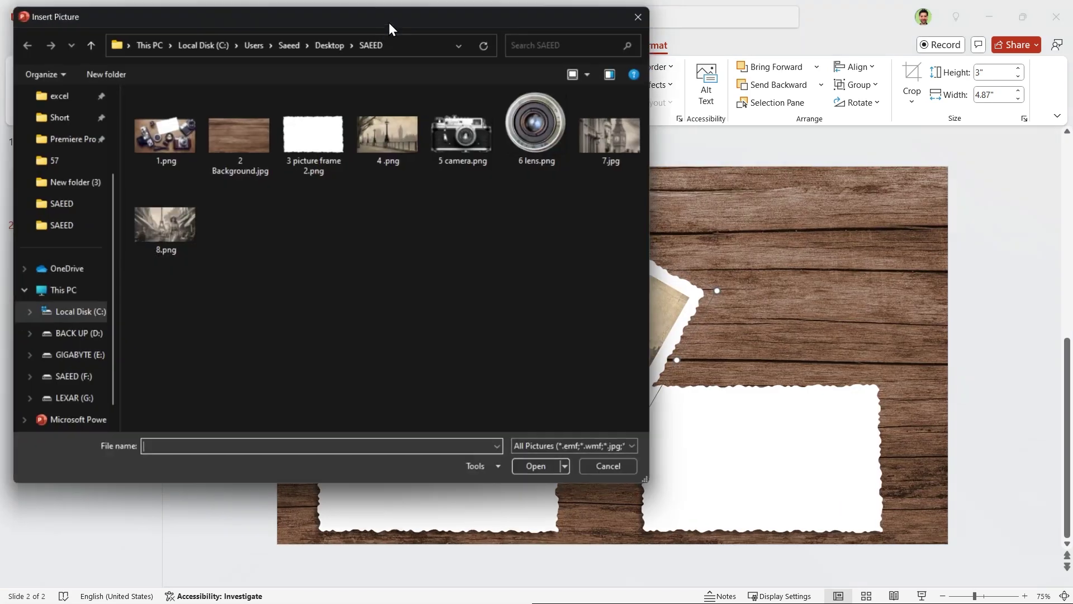
click(472, 155)
ctrl+click(550, 139)
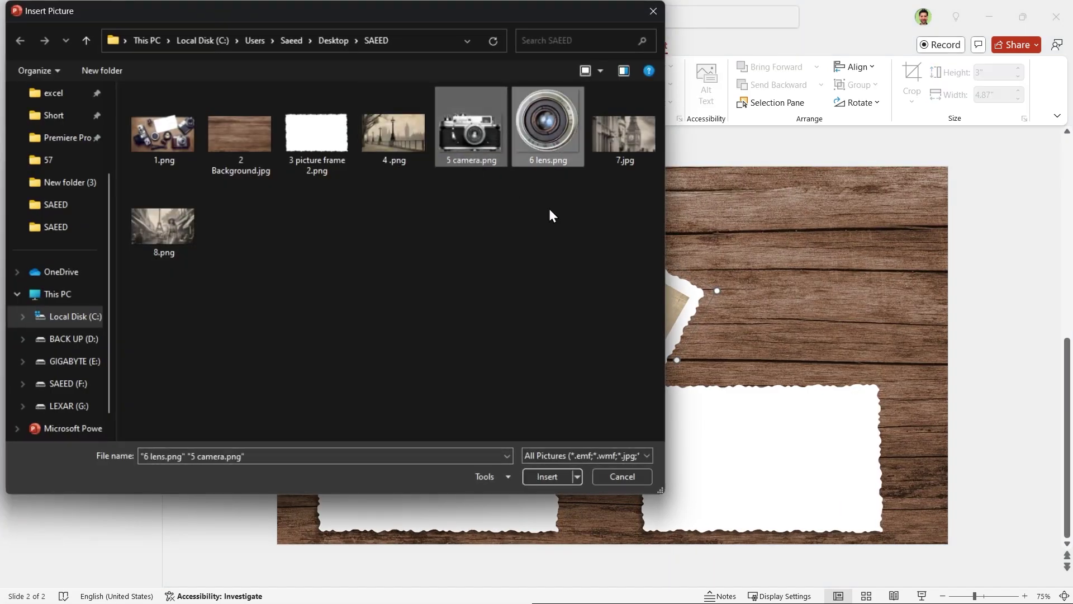
click(541, 484)
click(210, 469)
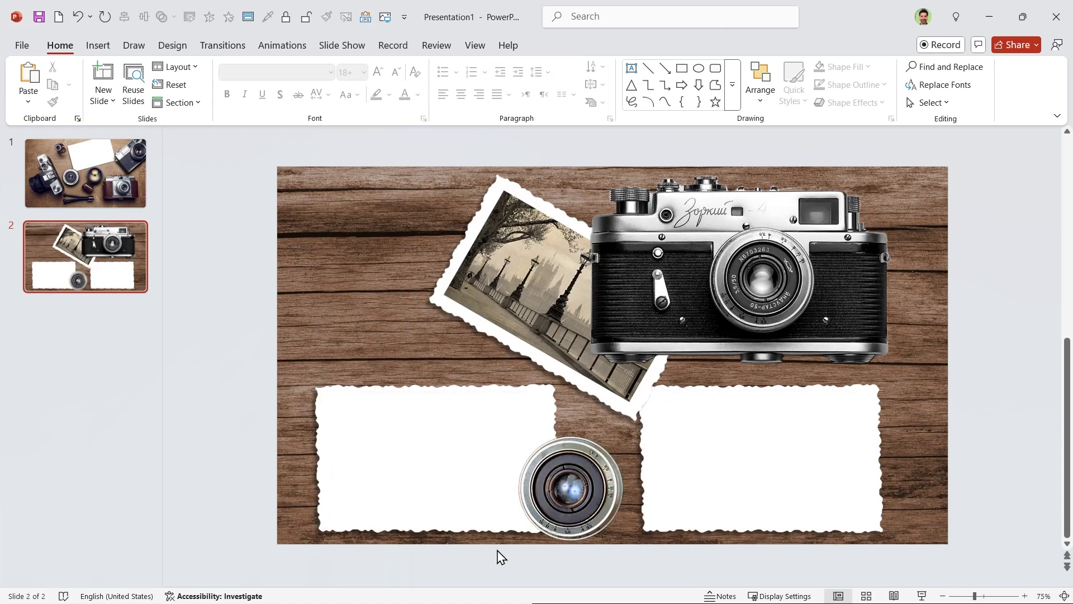
- Give the camera and lens an Outer shadow: 10% transparency, 75 pt blur, 60 pt distance
click(538, 511)
right_click(666, 325)
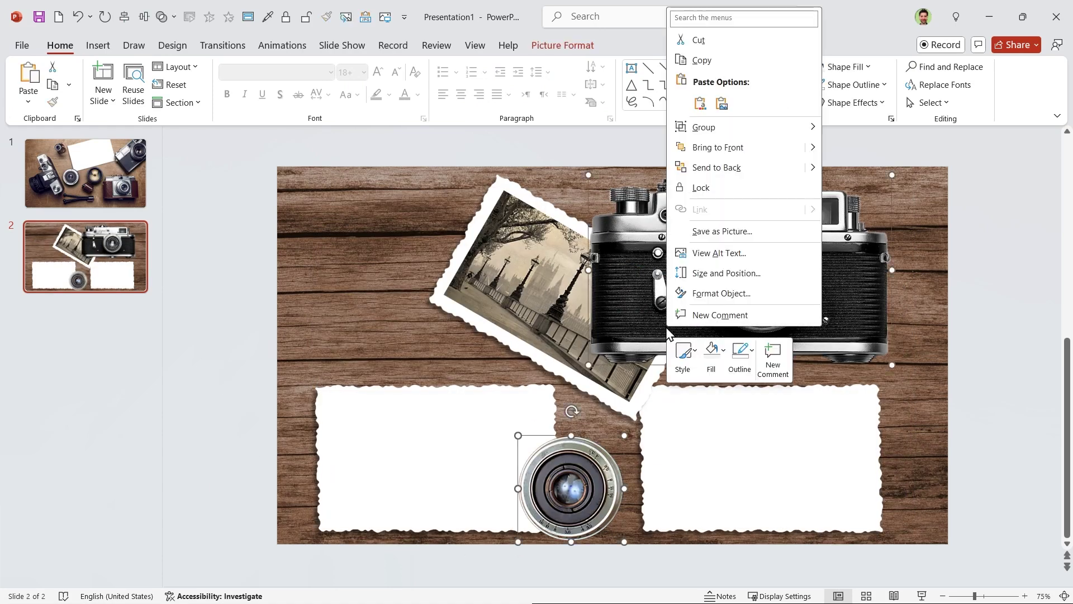
click(706, 292)
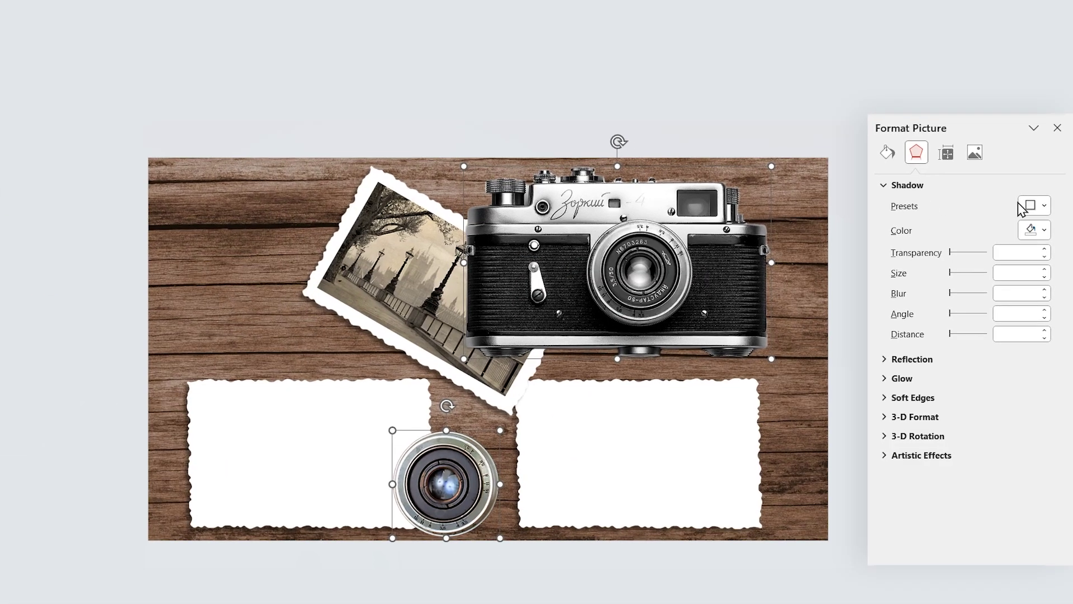
click(1022, 207)
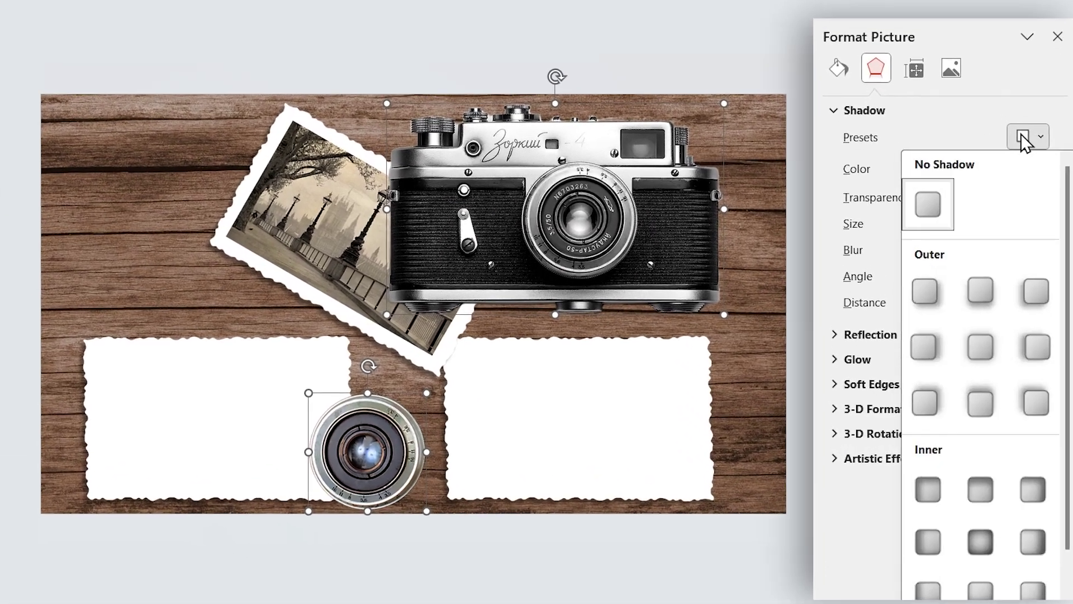
click(1034, 289)
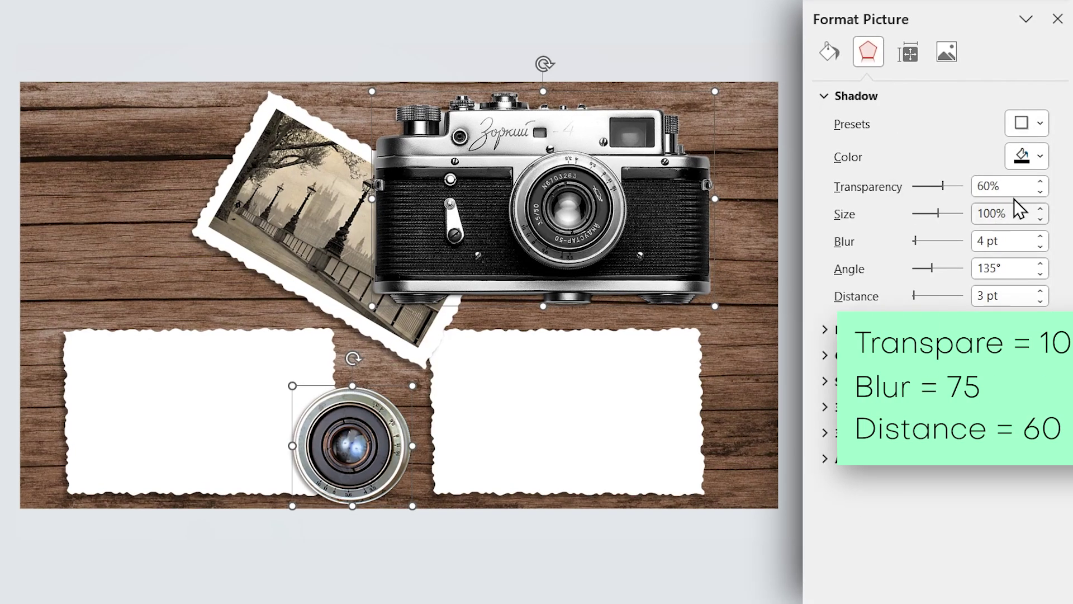
text(1)
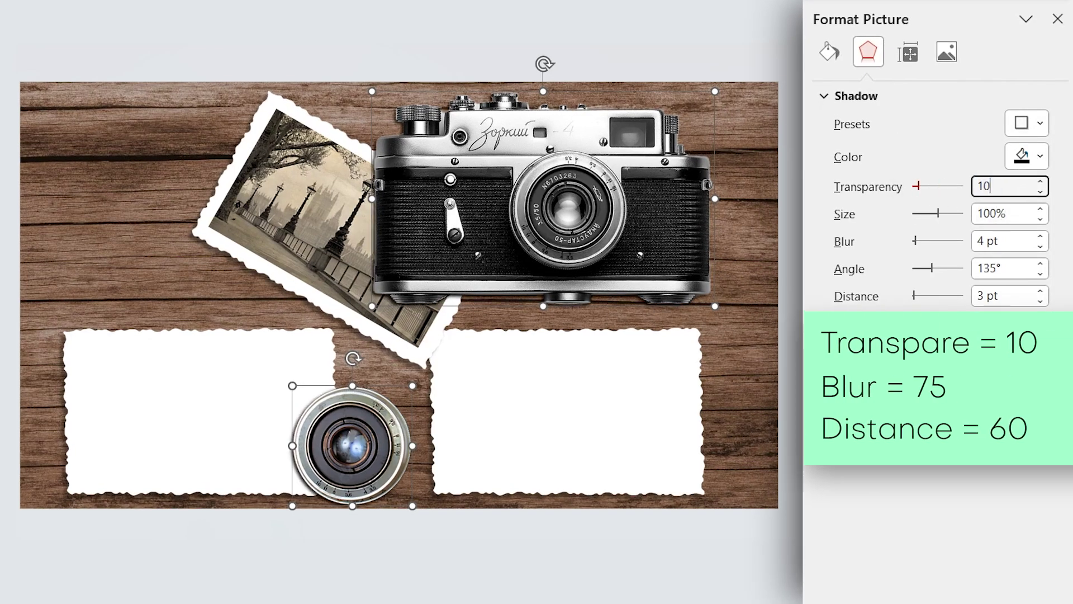
text(0)
click(1012, 241)
text(75)
click(1006, 299)
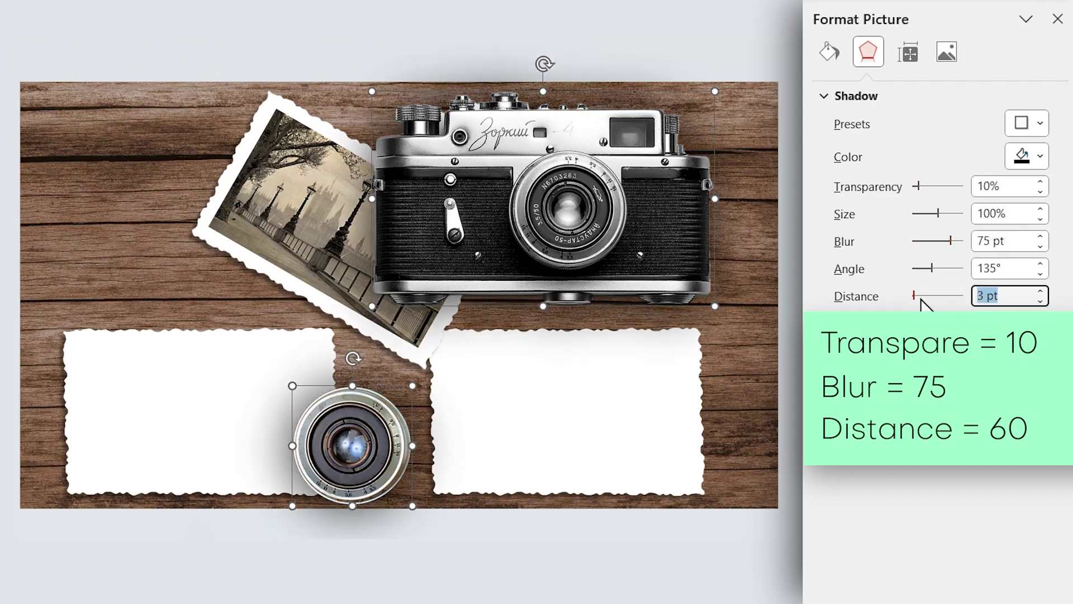
text(60)
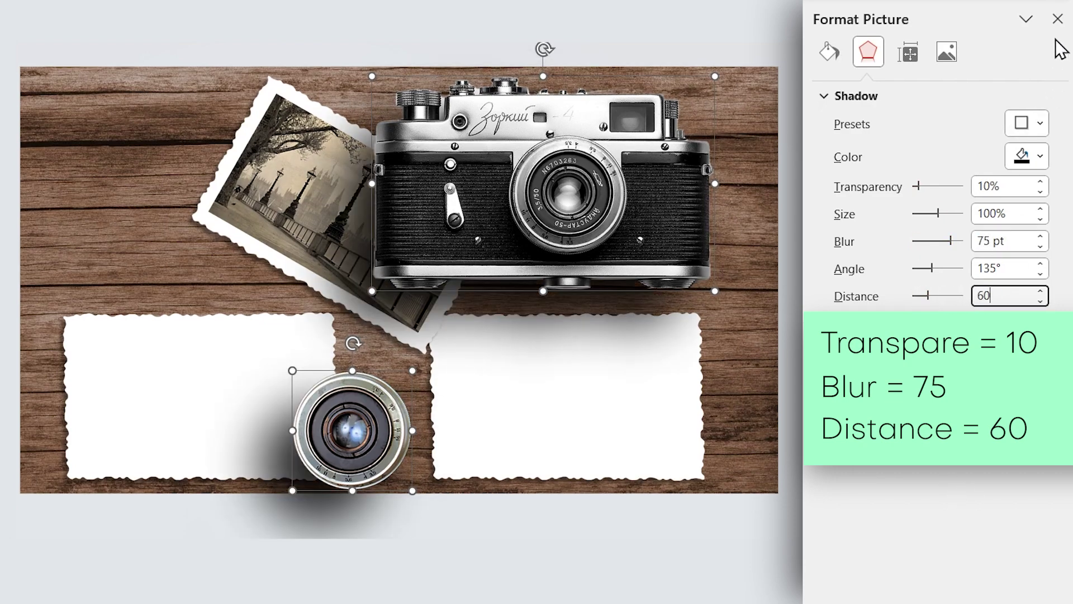
click(1058, 19)
click(176, 394)
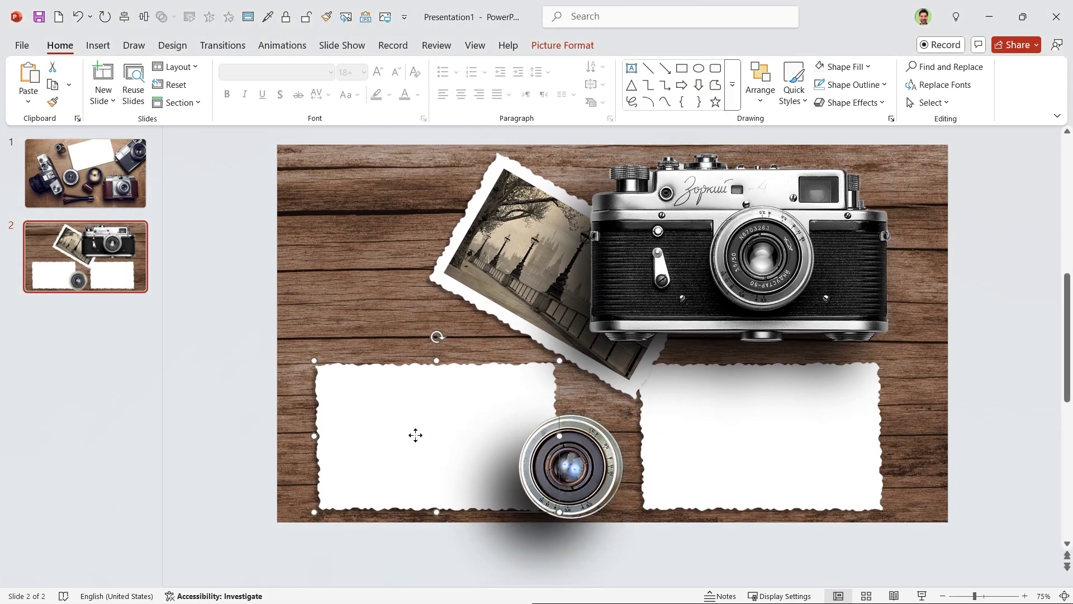
- Bring the frame to front and shift the London photo further left
right_click(722, 296)
click(764, 422)
key(Escape)
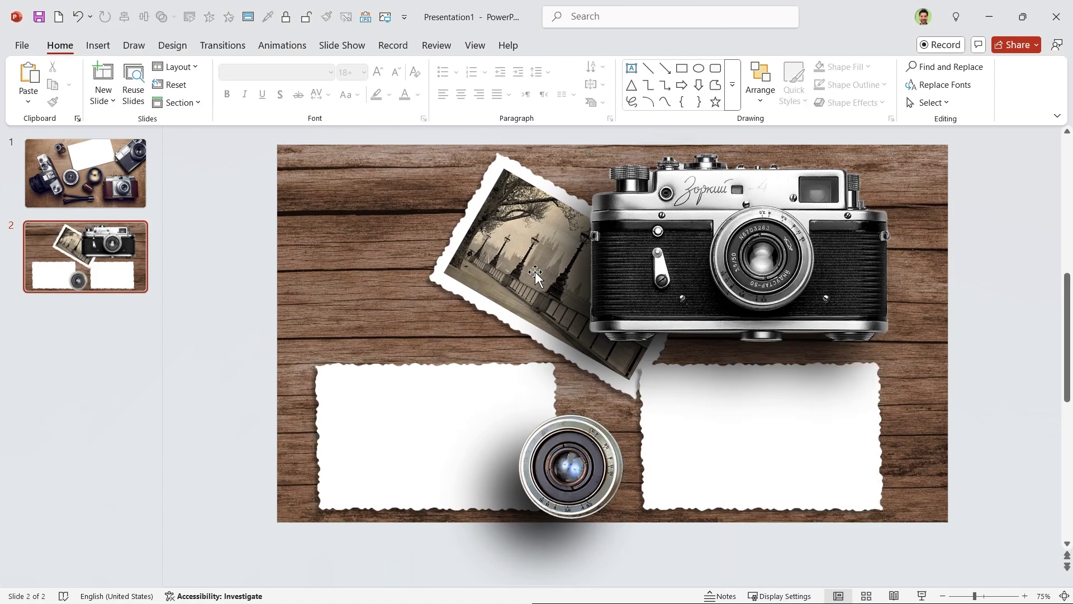
drag(534, 272, 479, 285)
click(229, 424)
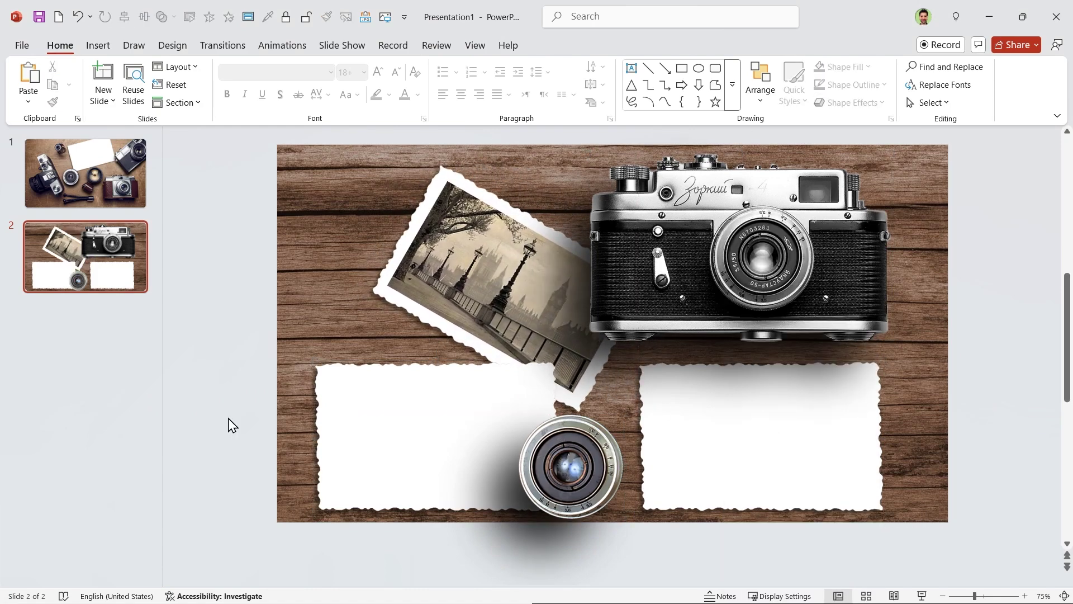
- Tilt the left blank frame and drag it over the London photo
click(354, 404)
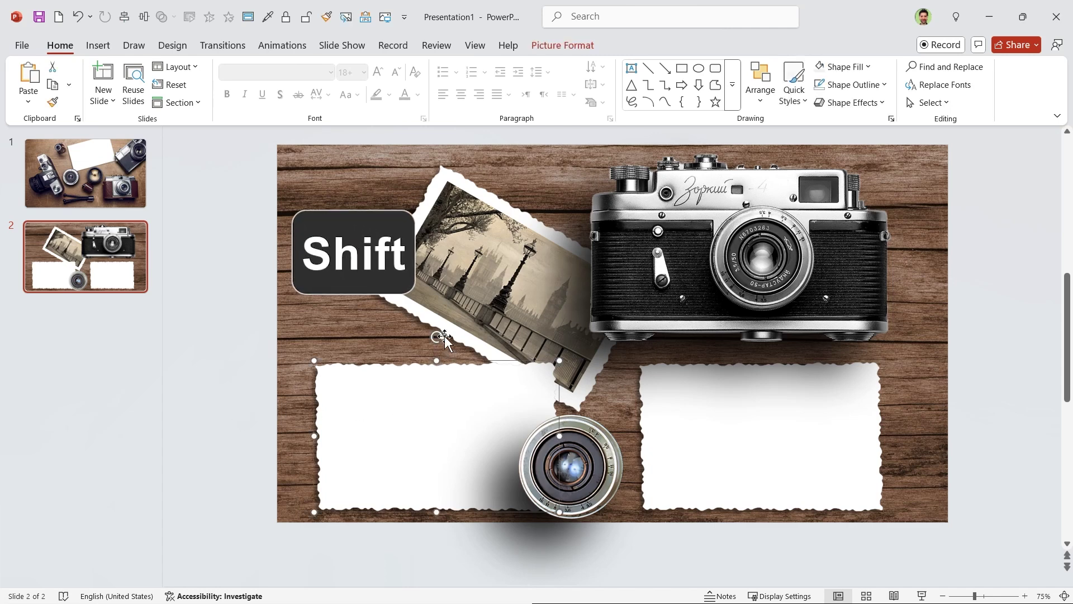
drag(438, 336, 477, 338)
drag(424, 462, 421, 381)
click(125, 282)
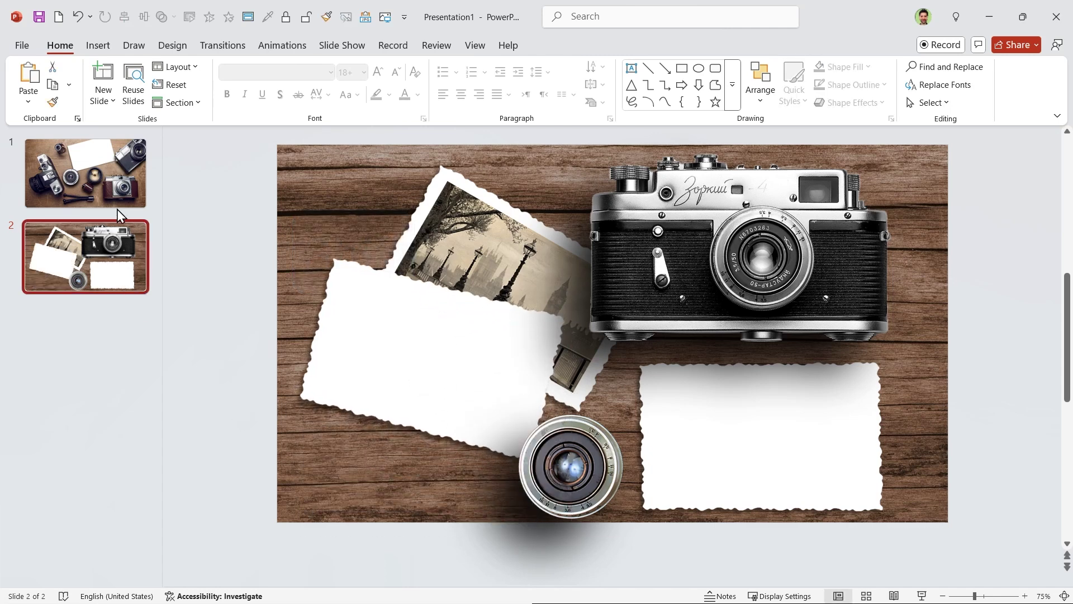
- Add two blank slides as slides 3 and 4
click(108, 107)
click(137, 299)
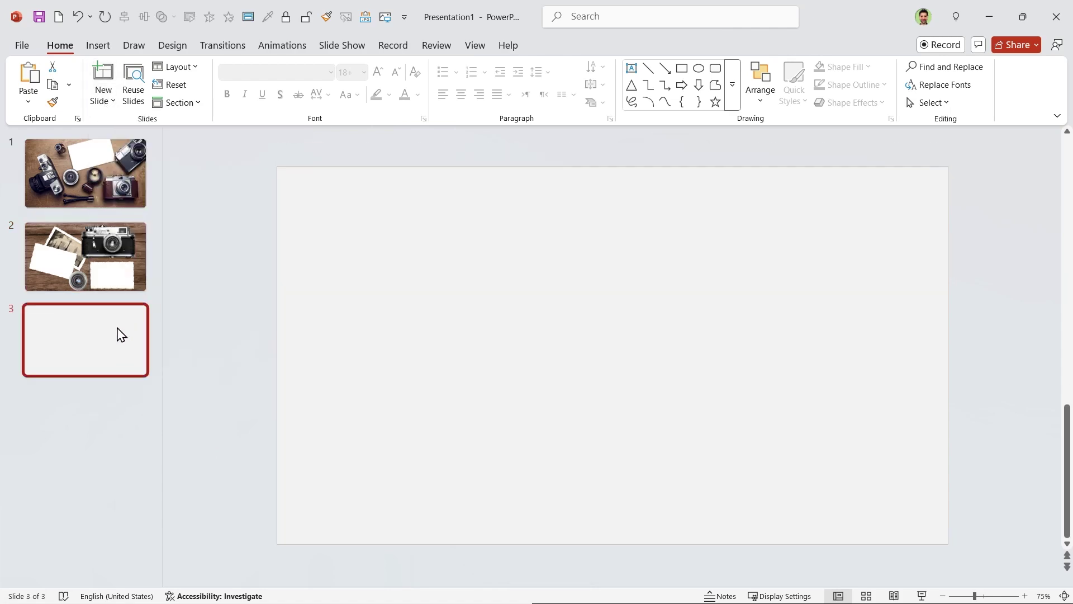
key(Return)
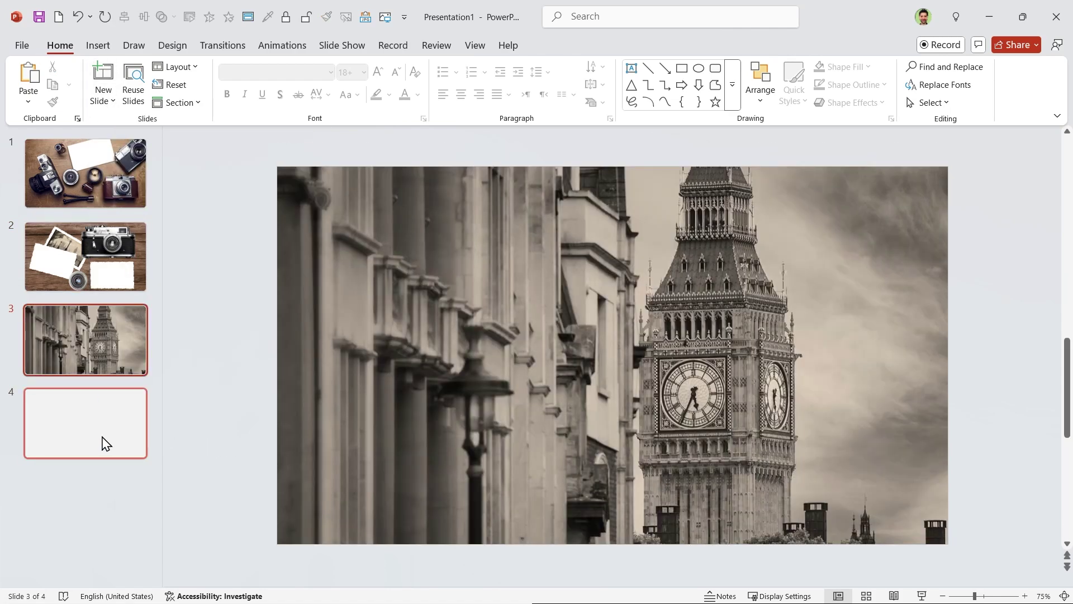
- Insert the 8.png Eiffel Tower street photo onto slide 4
click(104, 443)
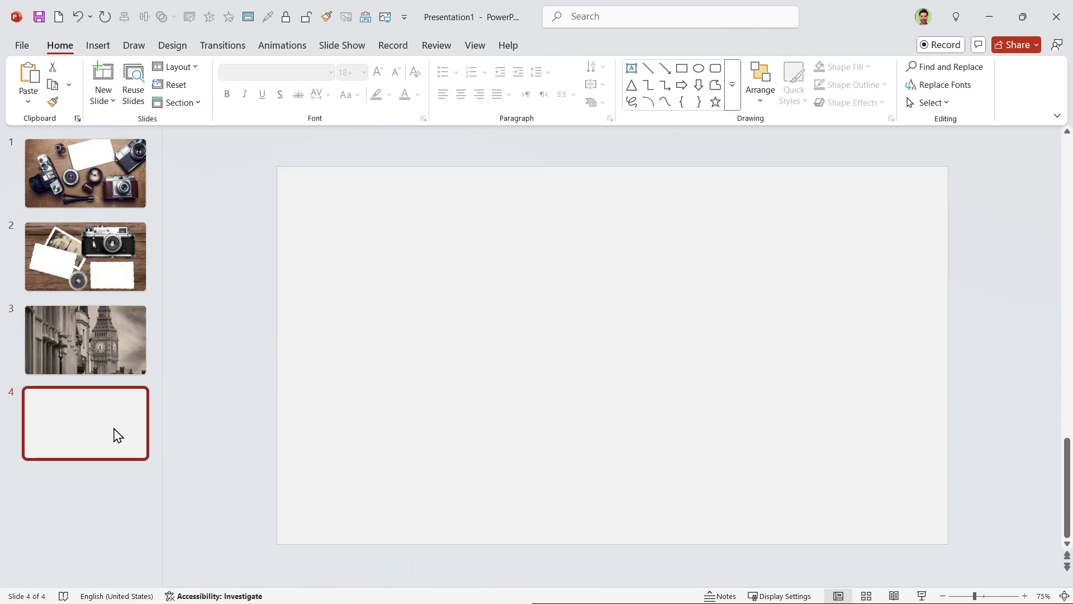
click(386, 17)
click(170, 249)
click(547, 477)
click(227, 407)
- On slide 2, insert a Slide Zoom linking to slide 3
click(126, 285)
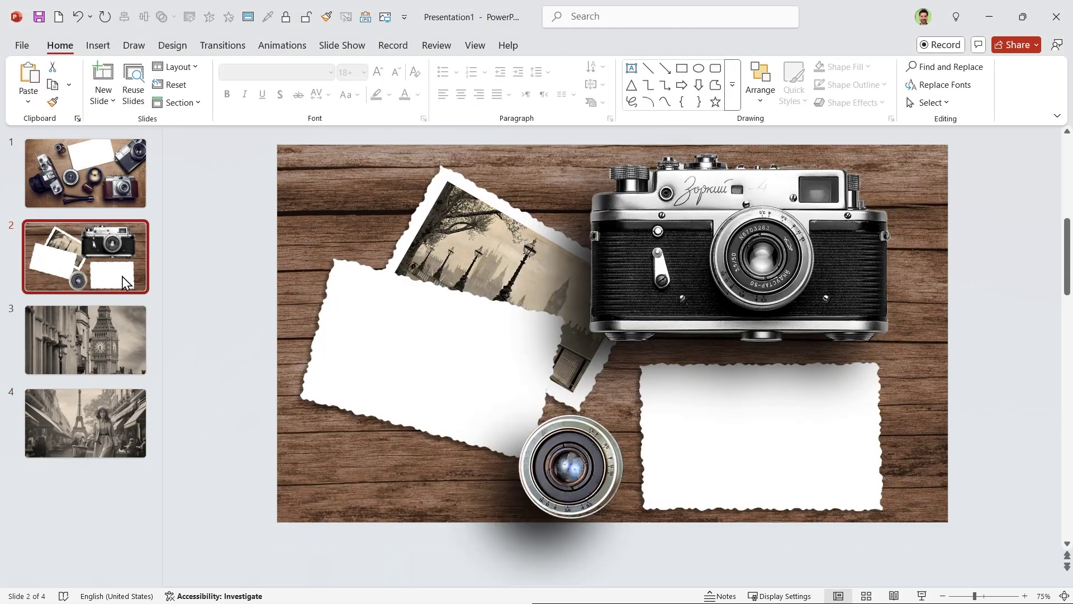
click(98, 45)
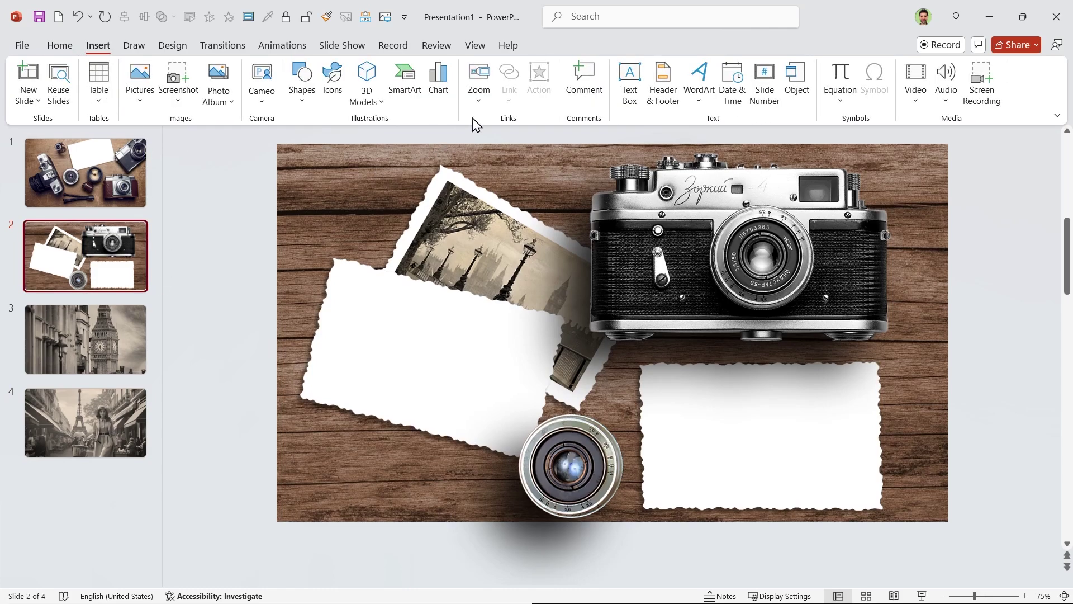
click(487, 106)
click(505, 165)
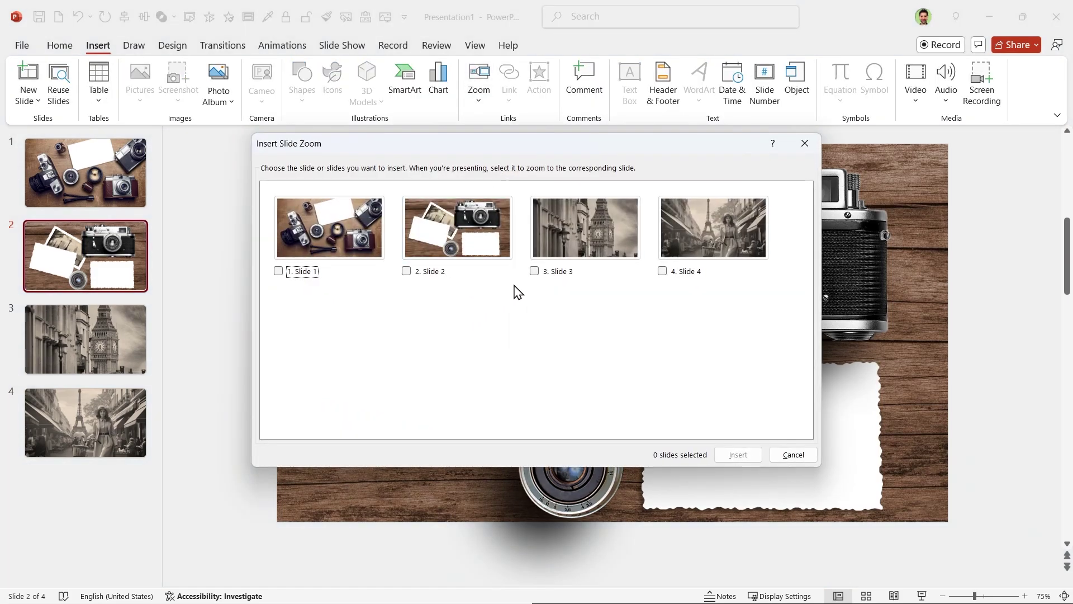
click(535, 273)
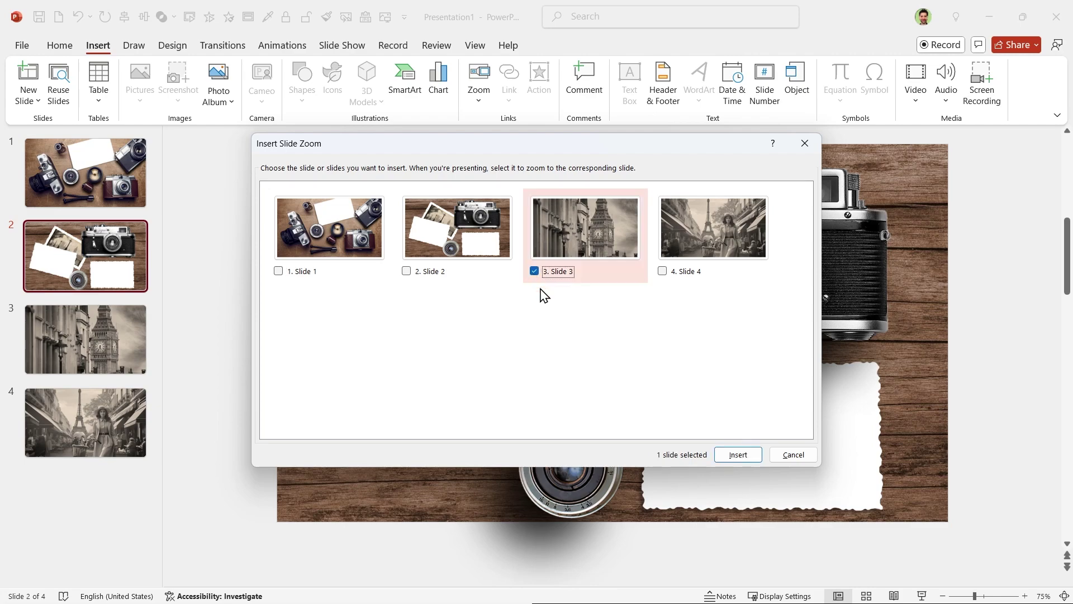
click(738, 455)
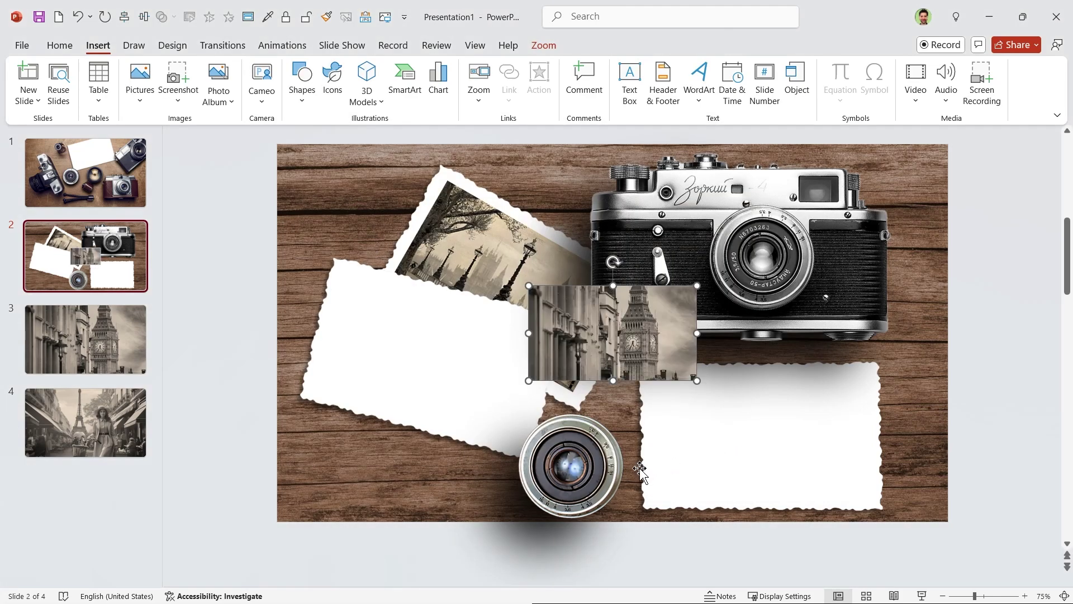
- Set the slide 3 zoom's height to 2.4" and tilt it clockwise
click(543, 46)
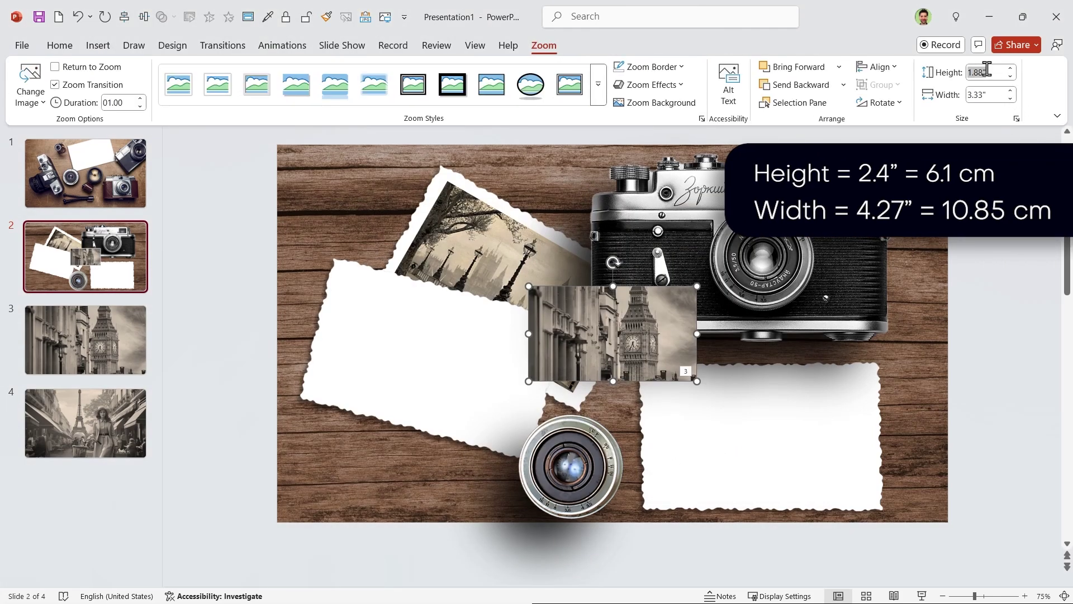
text(2.4)
key(Return)
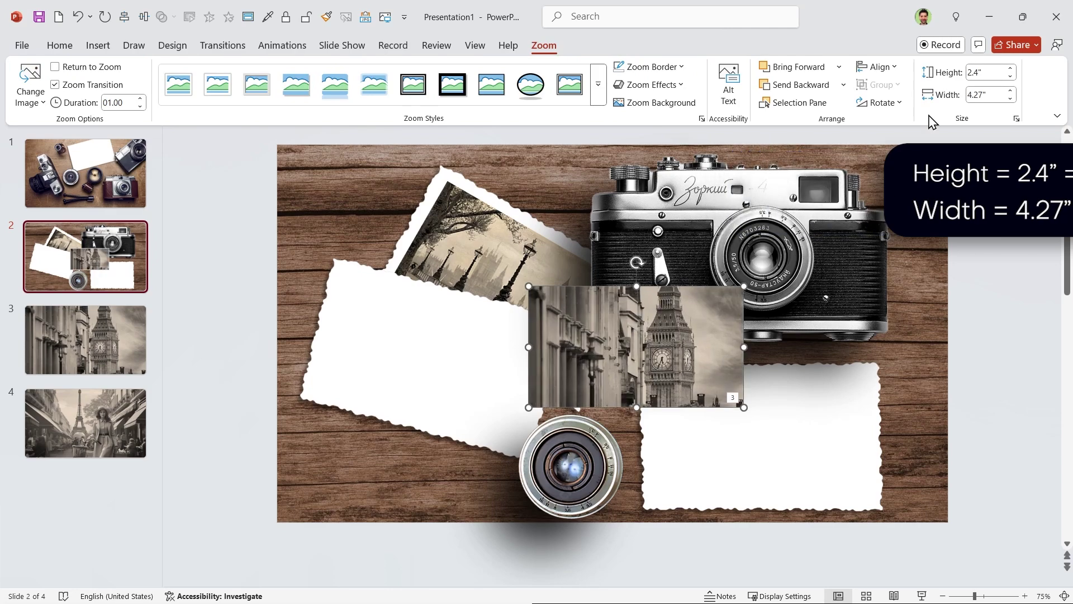
drag(638, 265, 439, 379)
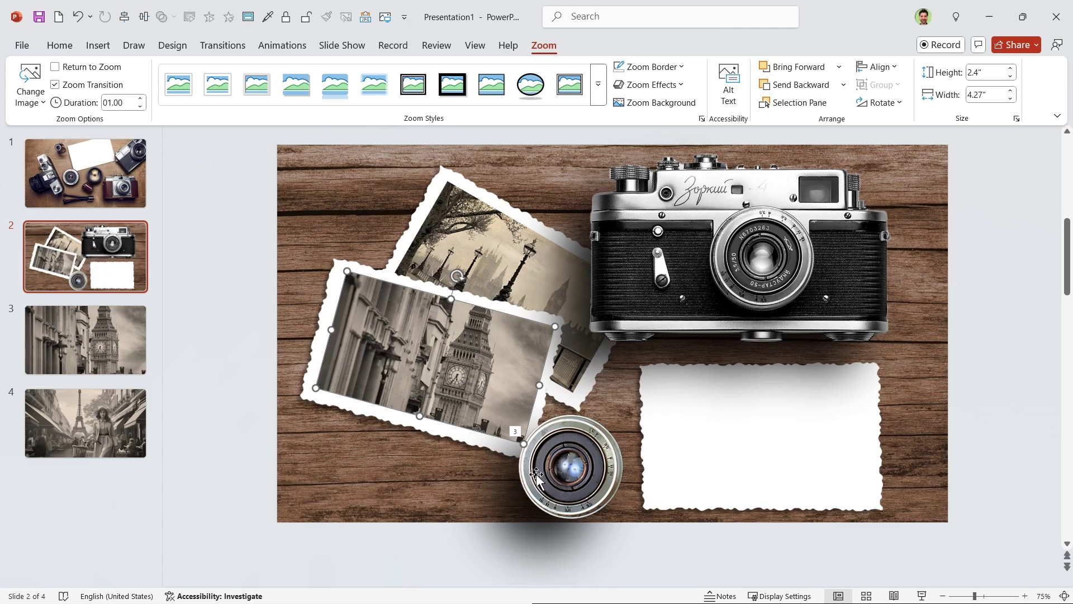
- Align the slide 3 zoom centred horizontally on the left white frame
shift+click(314, 366)
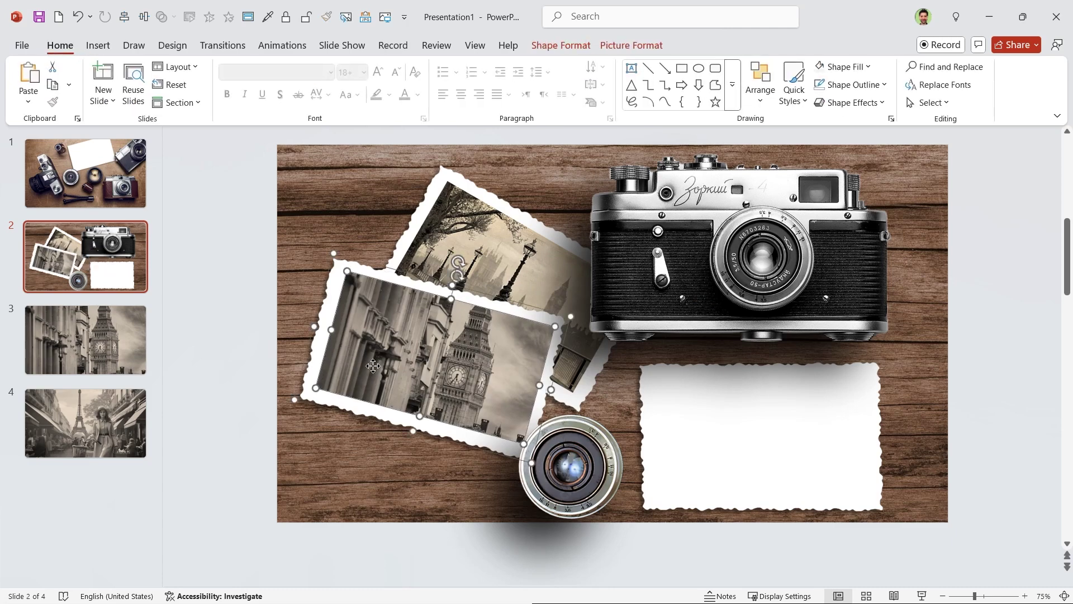
click(562, 45)
click(848, 67)
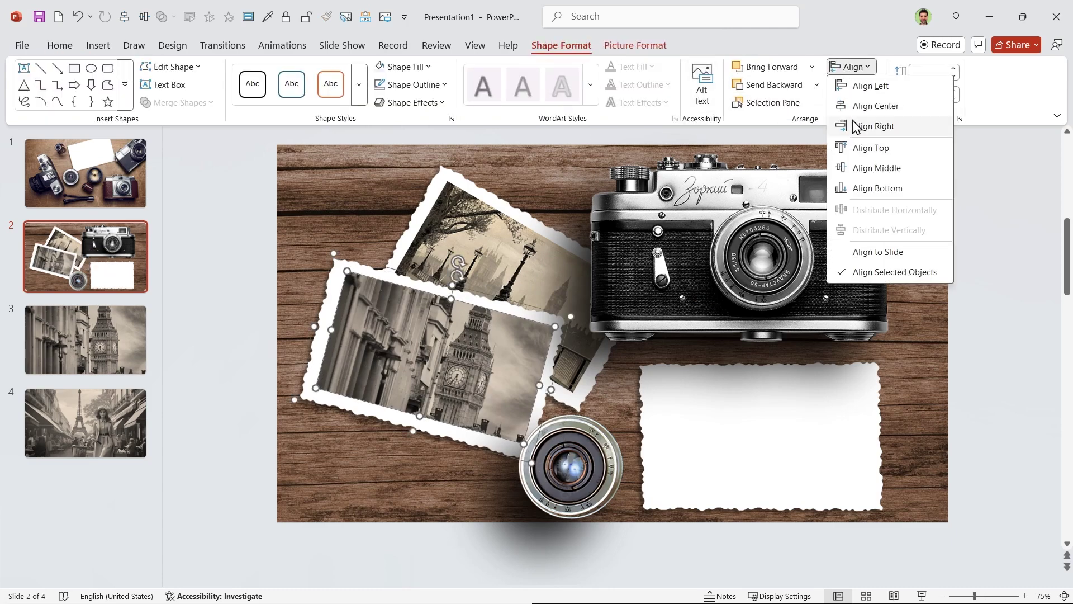
click(875, 105)
click(657, 545)
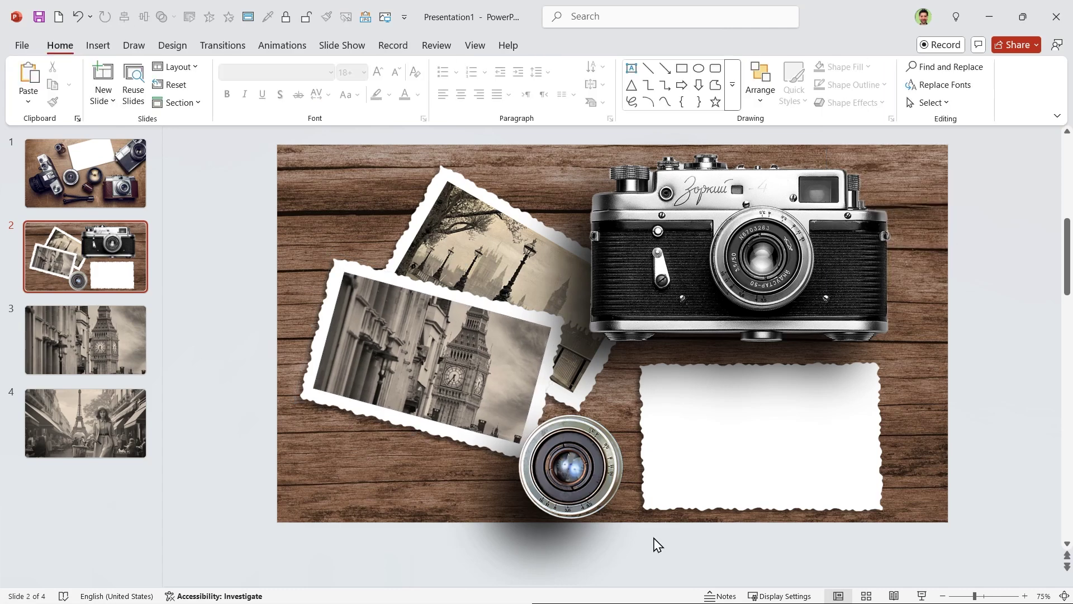
- Insert a Slide Zoom to slide 4 and set its height to 2.4 inches
click(98, 45)
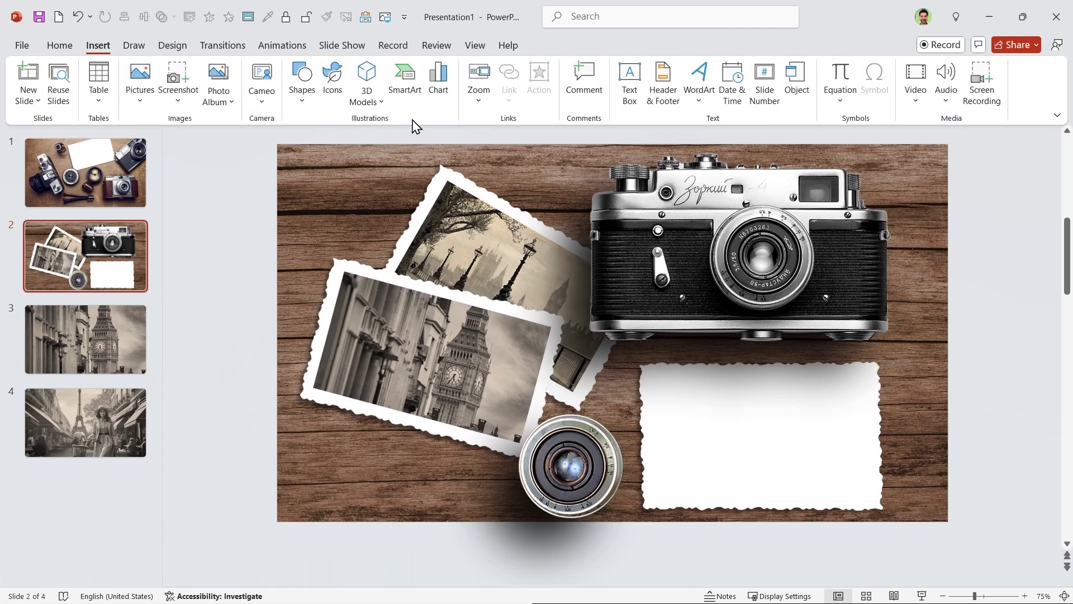
click(472, 103)
click(475, 160)
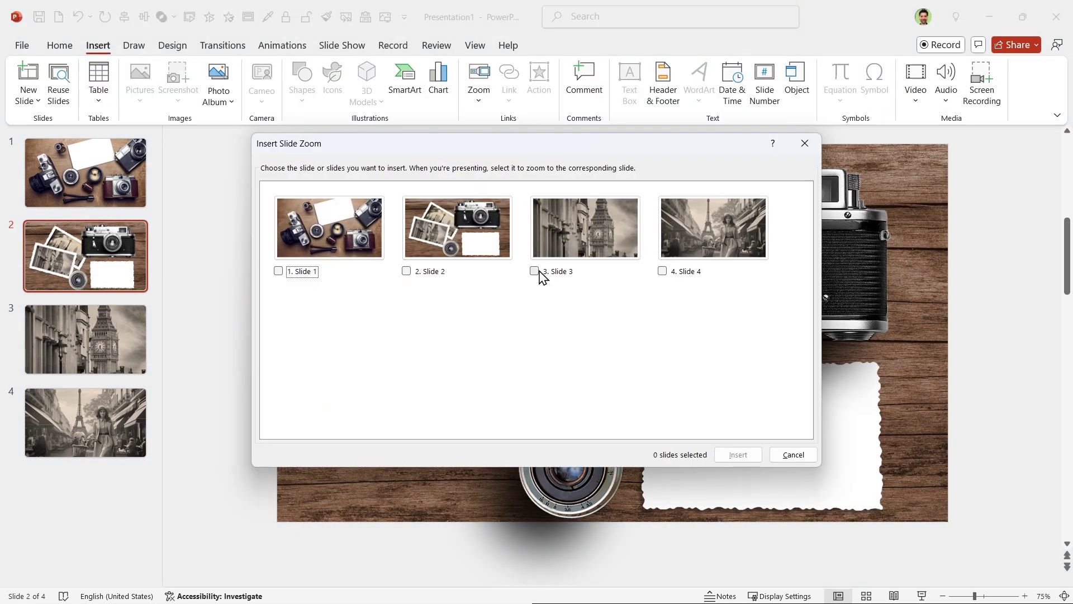
click(663, 271)
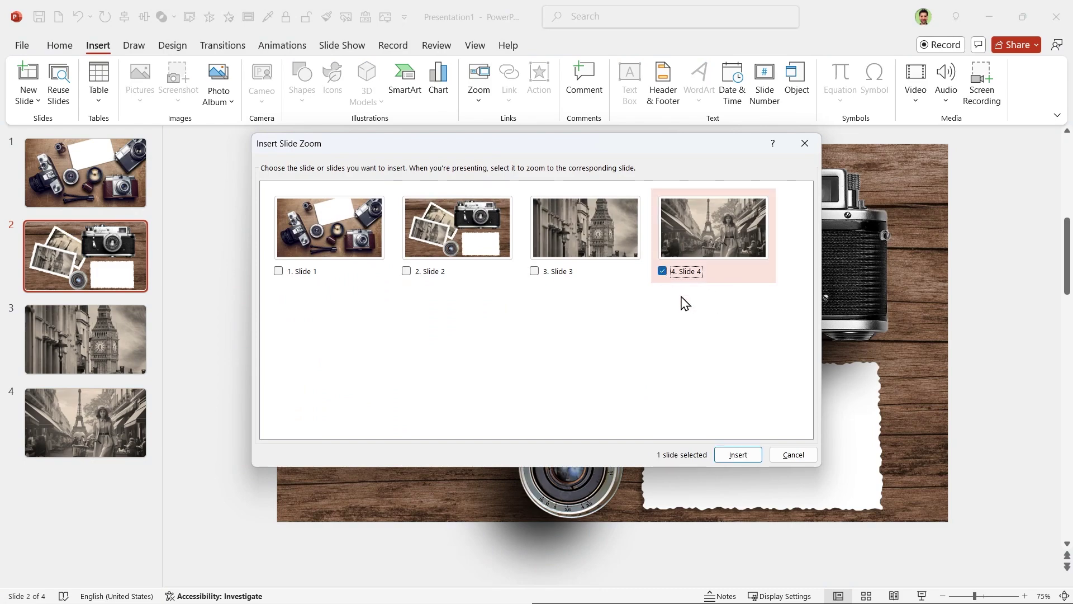
click(739, 455)
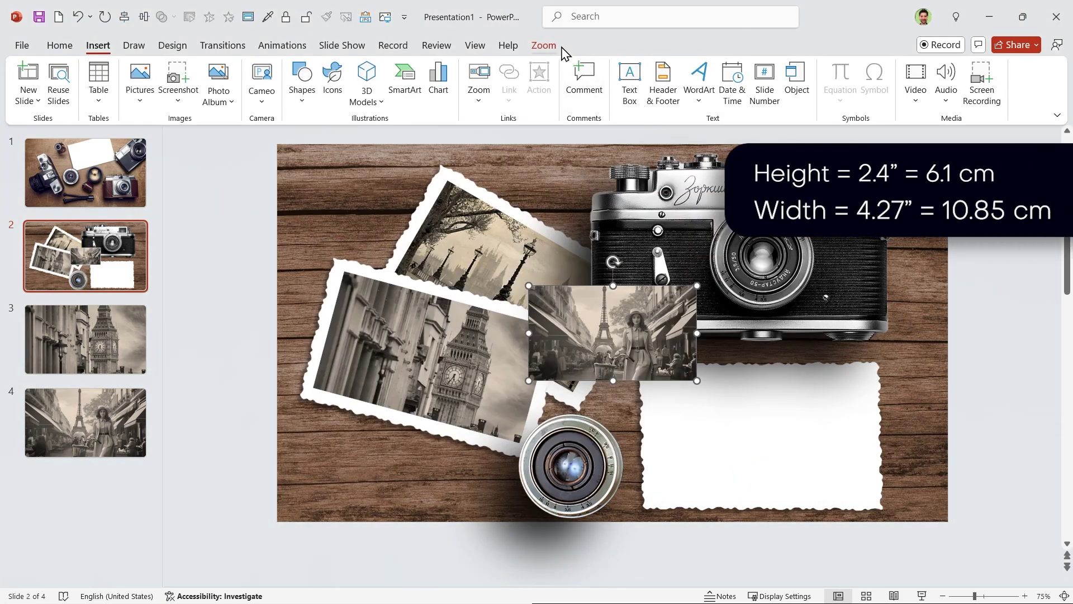
text(2.4)
key(Return)
- Move the Paris zoom into the empty frame and align them centre and middle
drag(700, 311, 792, 469)
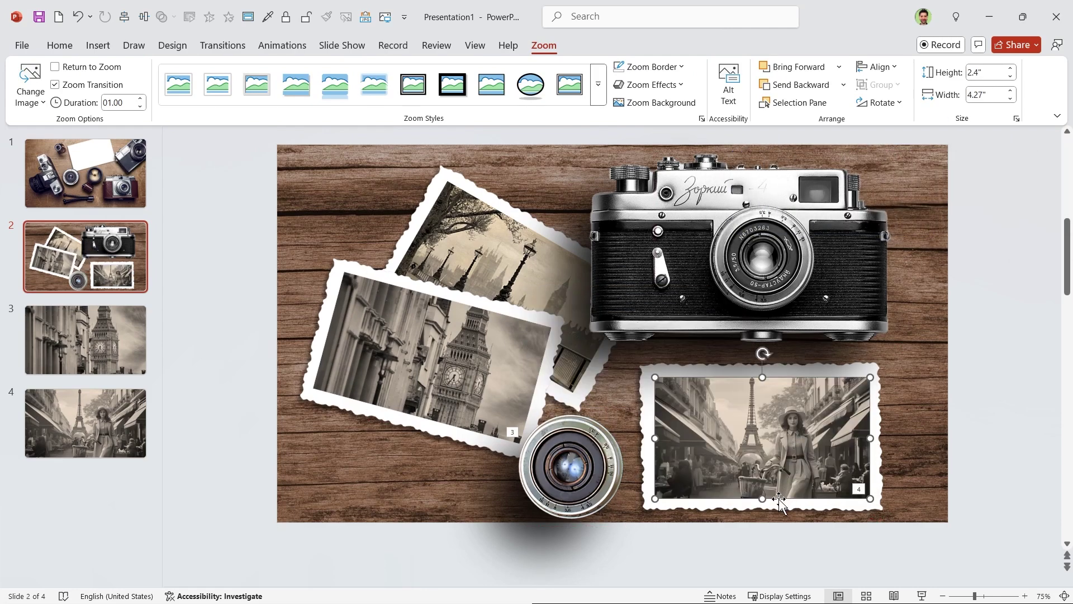
drag(734, 429, 822, 489)
shift+click(686, 470)
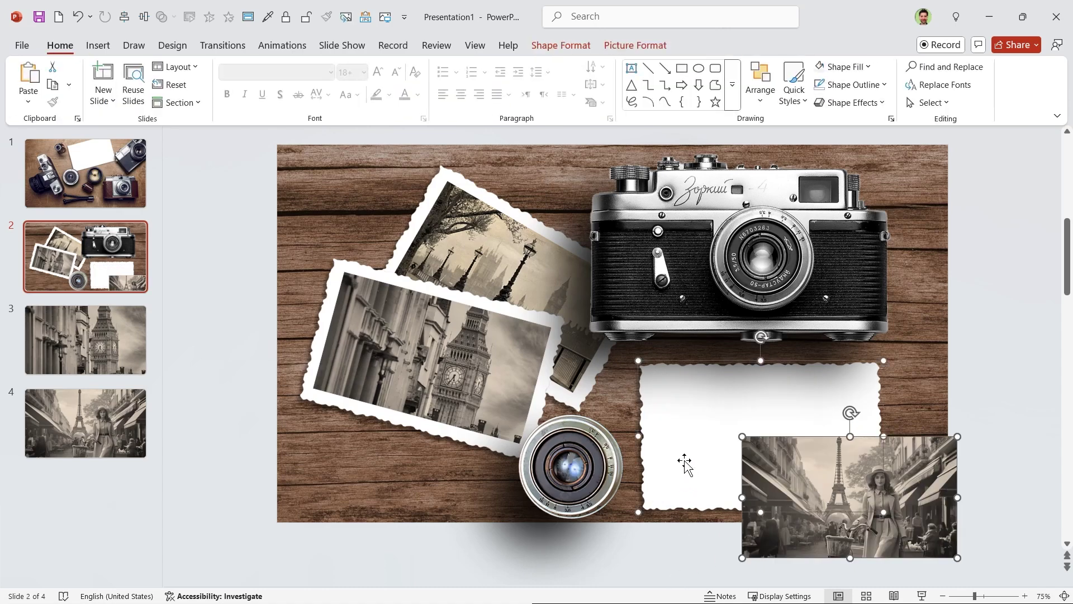
click(557, 47)
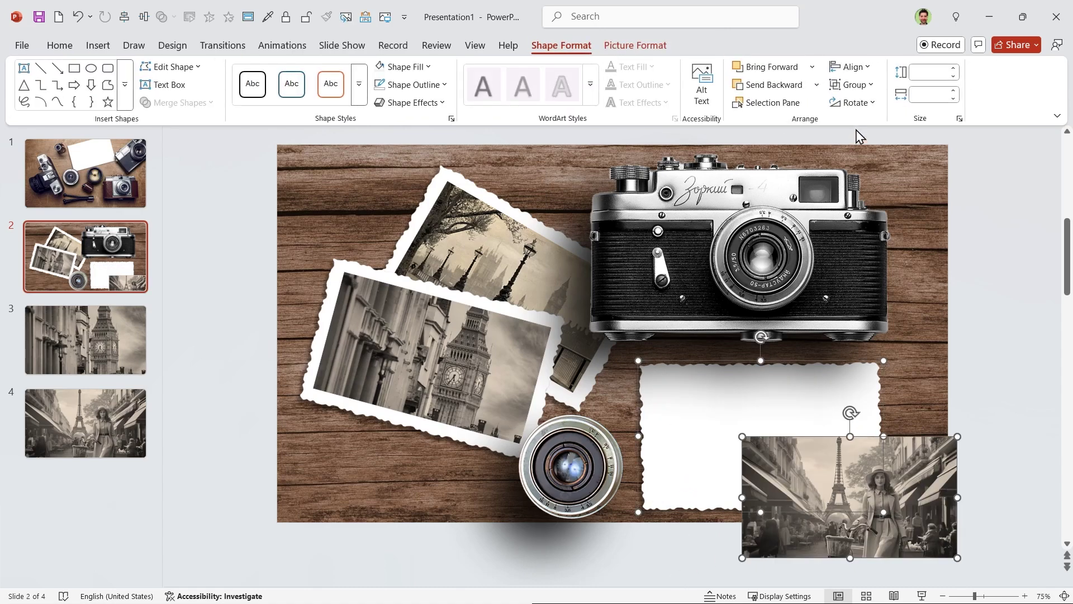
click(852, 67)
click(873, 108)
click(851, 68)
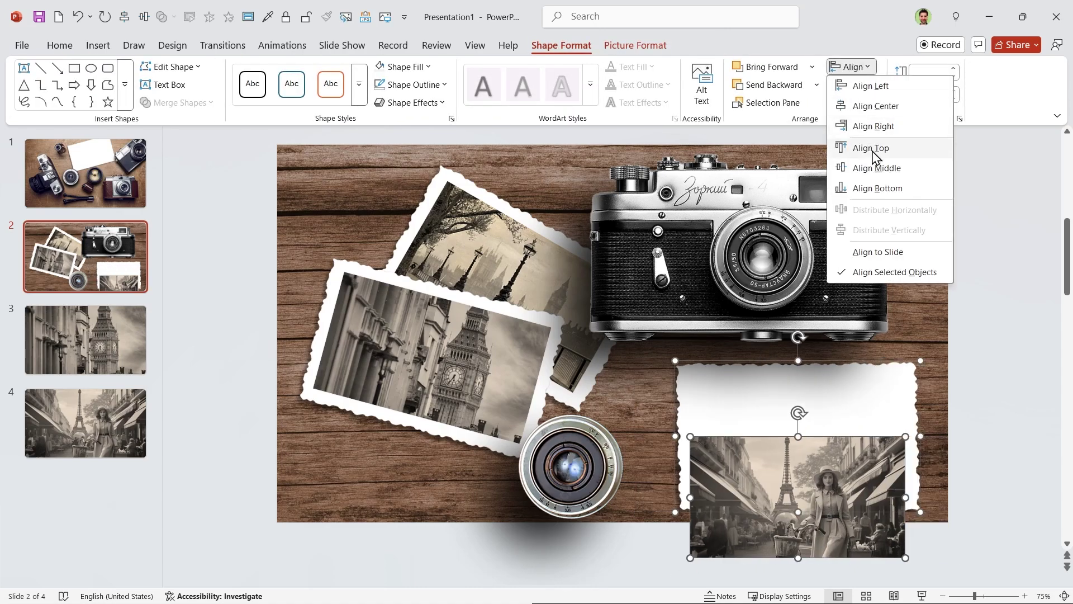
click(867, 165)
click(639, 462)
drag(736, 408, 788, 446)
key(ctrl+z)
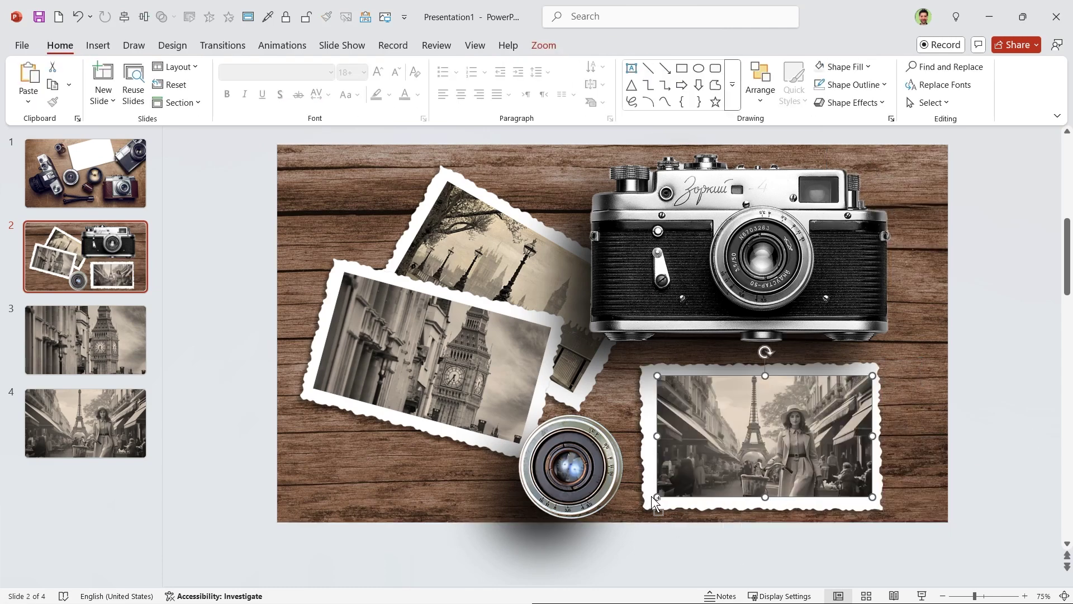
- Re-centre the Paris zoom horizontally within its white frame
shift+click(653, 500)
click(636, 46)
click(856, 66)
click(857, 68)
click(856, 66)
click(875, 106)
click(979, 323)
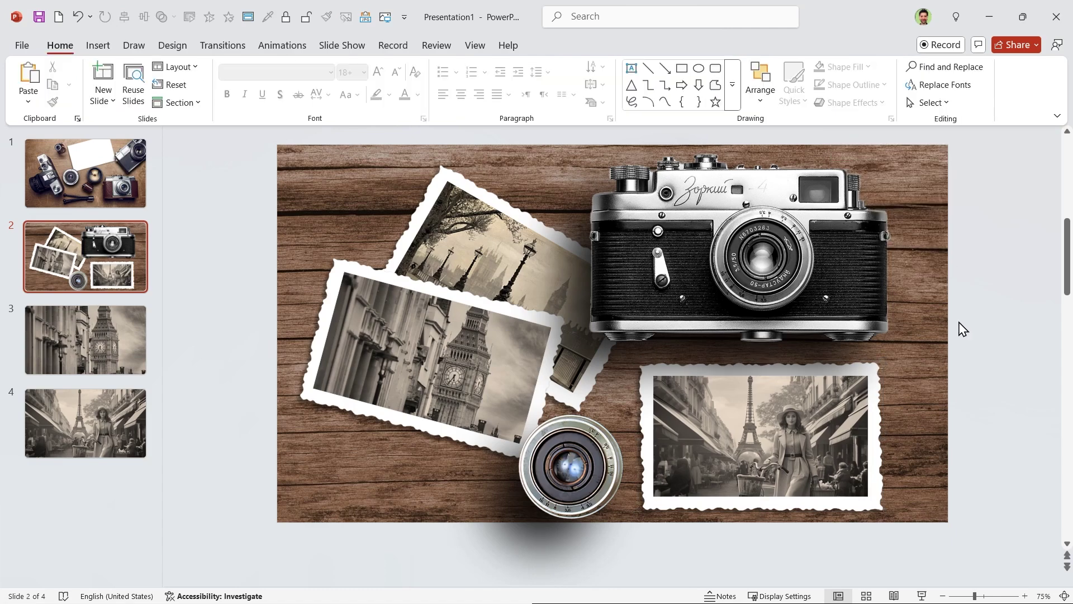
- Bring the camera and lens pictures to the front
click(751, 254)
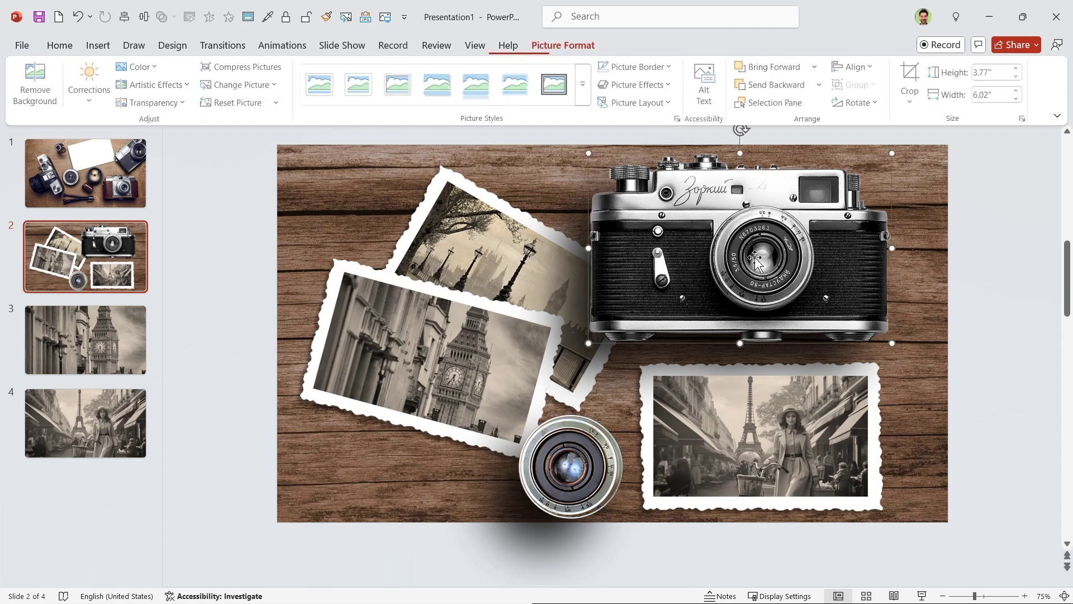
shift+click(583, 483)
right_click(582, 483)
click(665, 305)
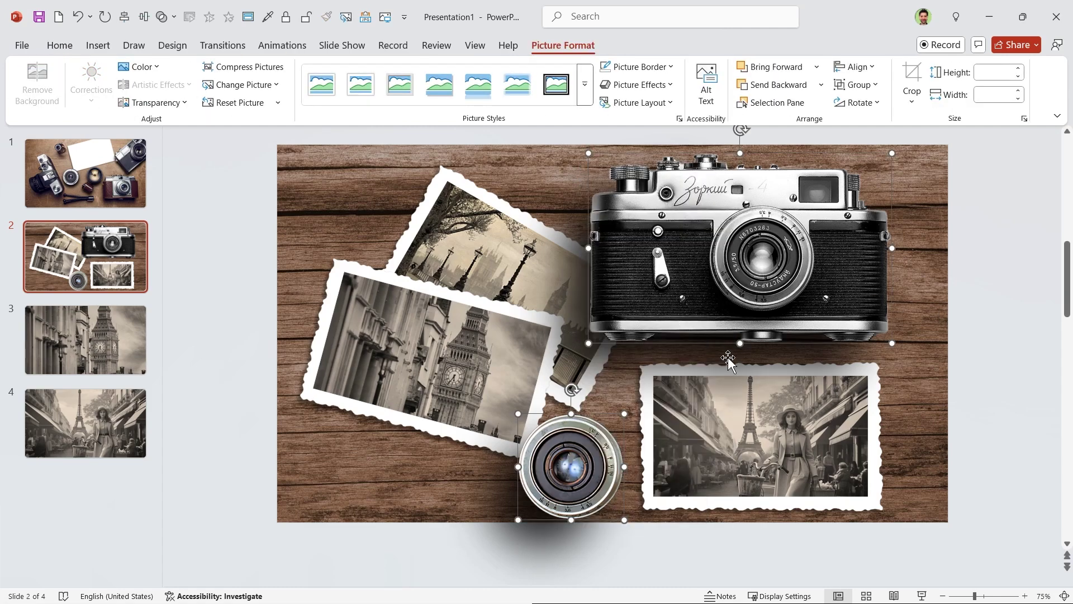
click(997, 399)
- On slide 1, insert a Slide Zoom that links to slide 2
click(83, 167)
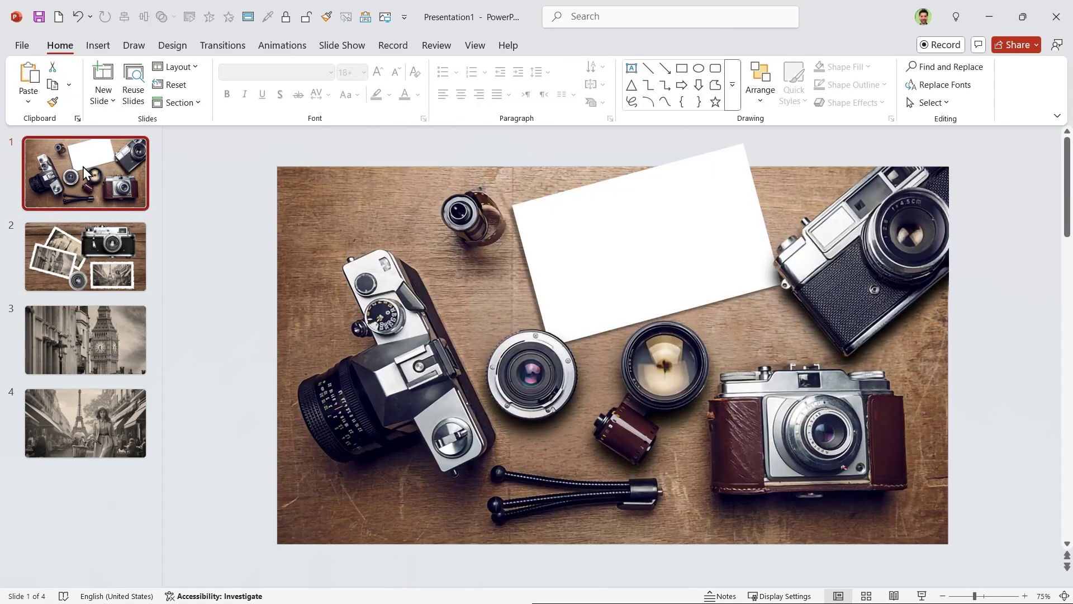
click(98, 47)
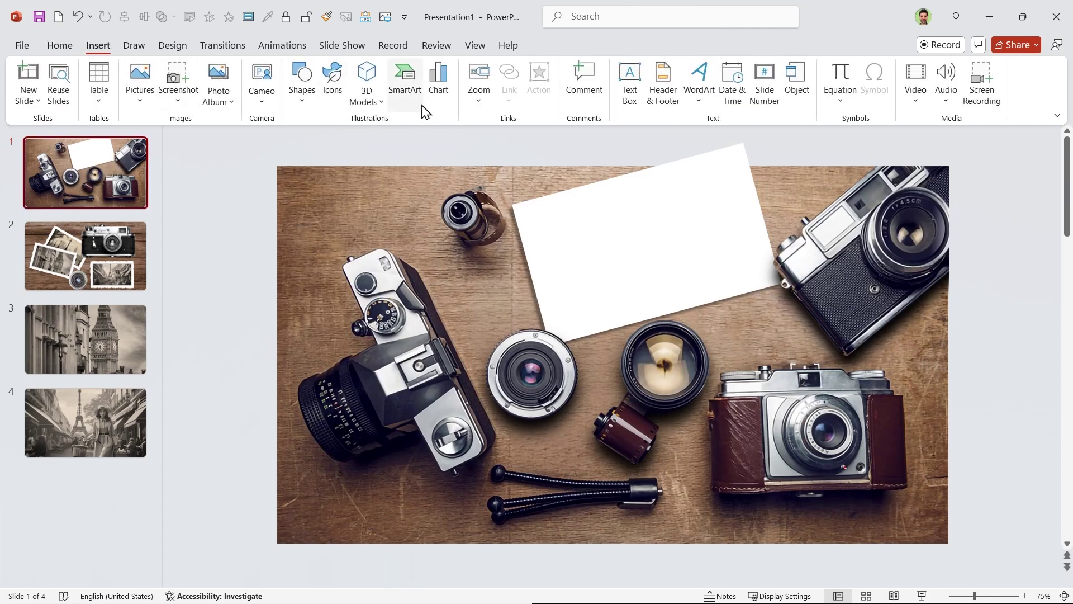
click(476, 78)
click(501, 163)
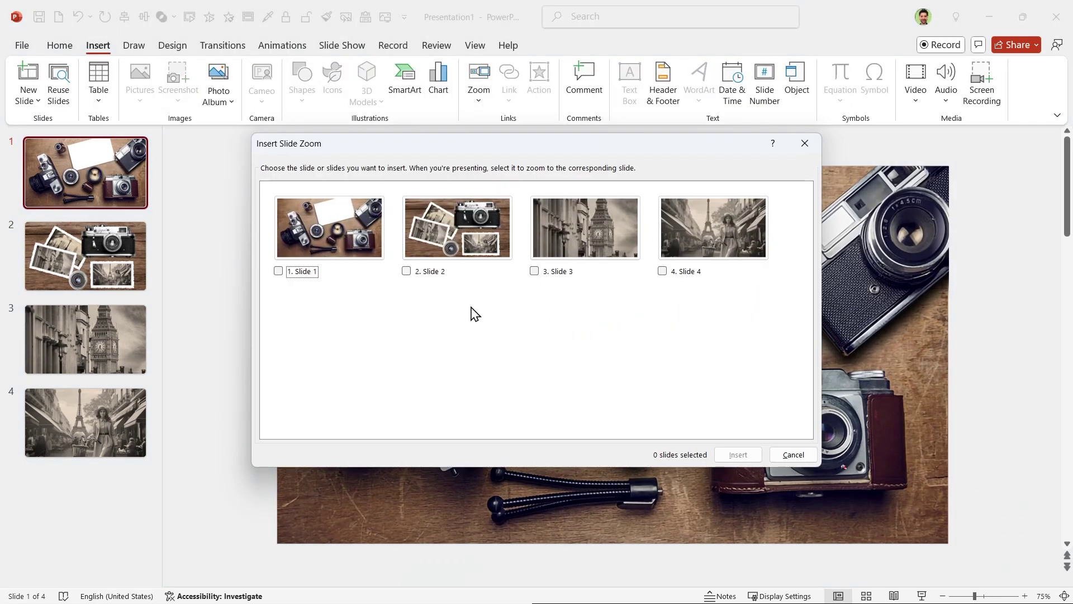
click(435, 230)
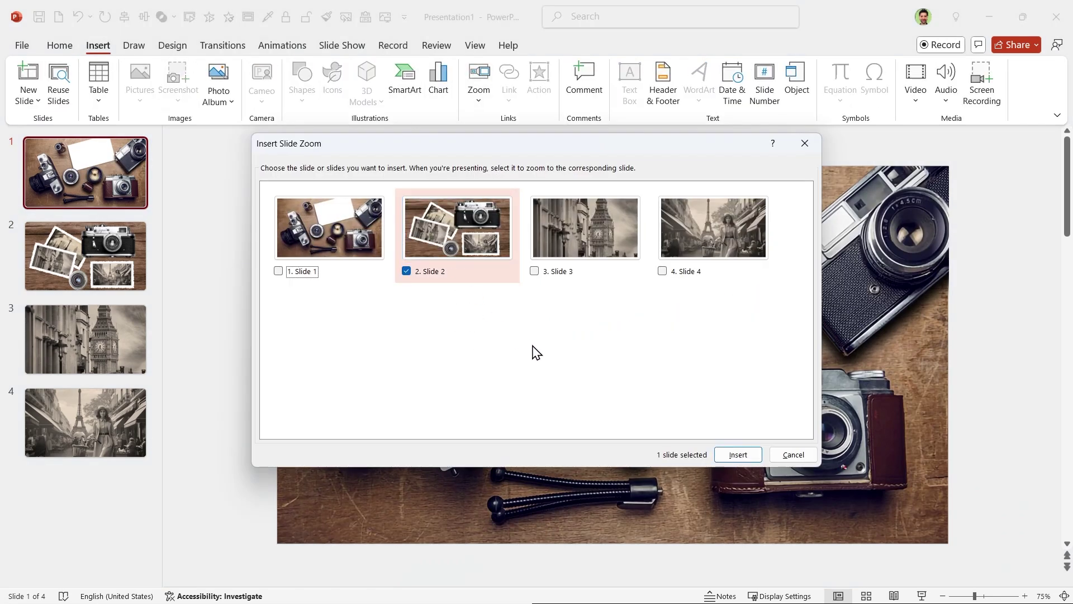
click(735, 454)
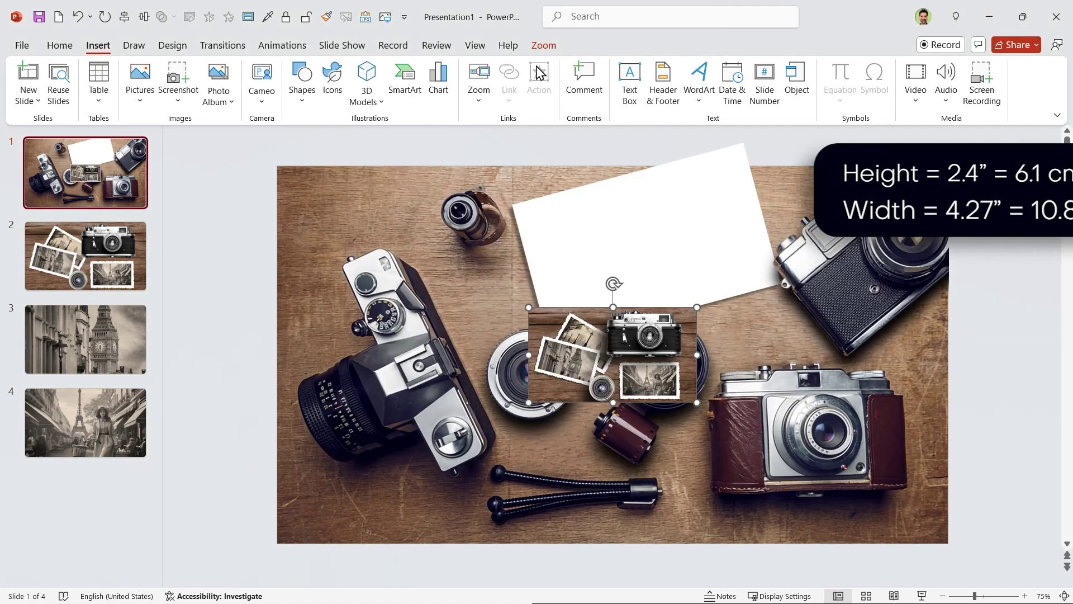
- Set the zoom to 2.4" high, tilt it about 15° and place it on the white card
click(541, 46)
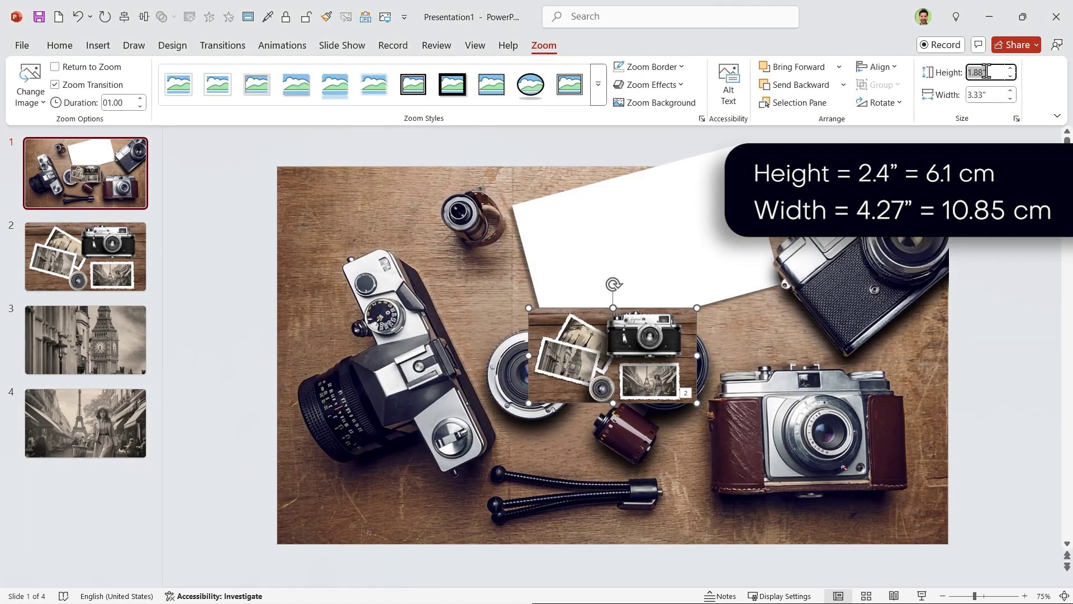
text(2.4)
key(Return)
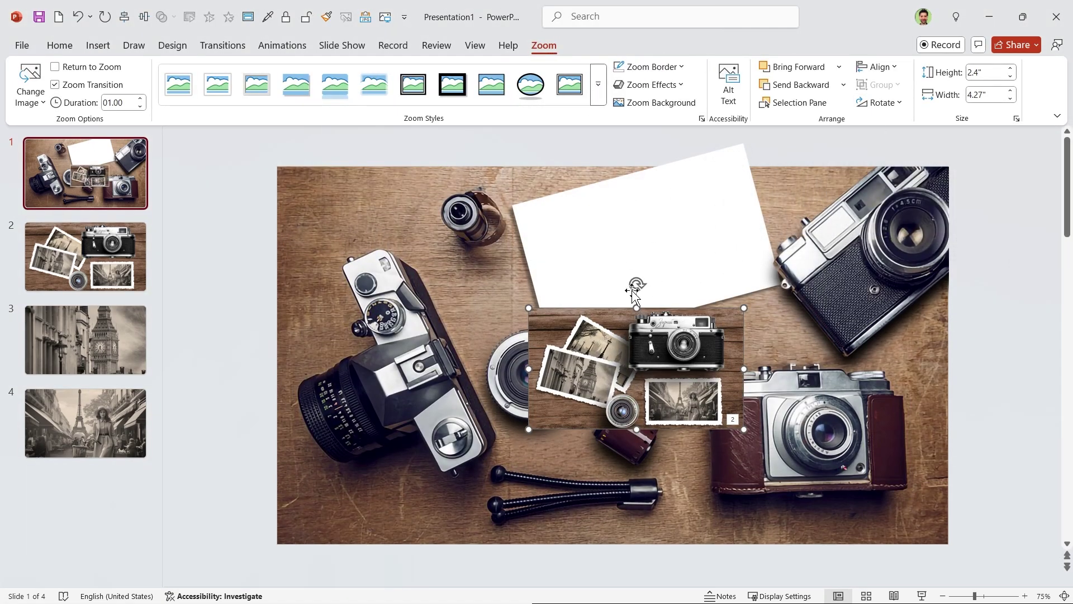
mouse_move(635, 281)
mouse_down()
mouse_move(606, 283)
mouse_move(615, 285)
mouse_up()
drag(618, 379, 630, 307)
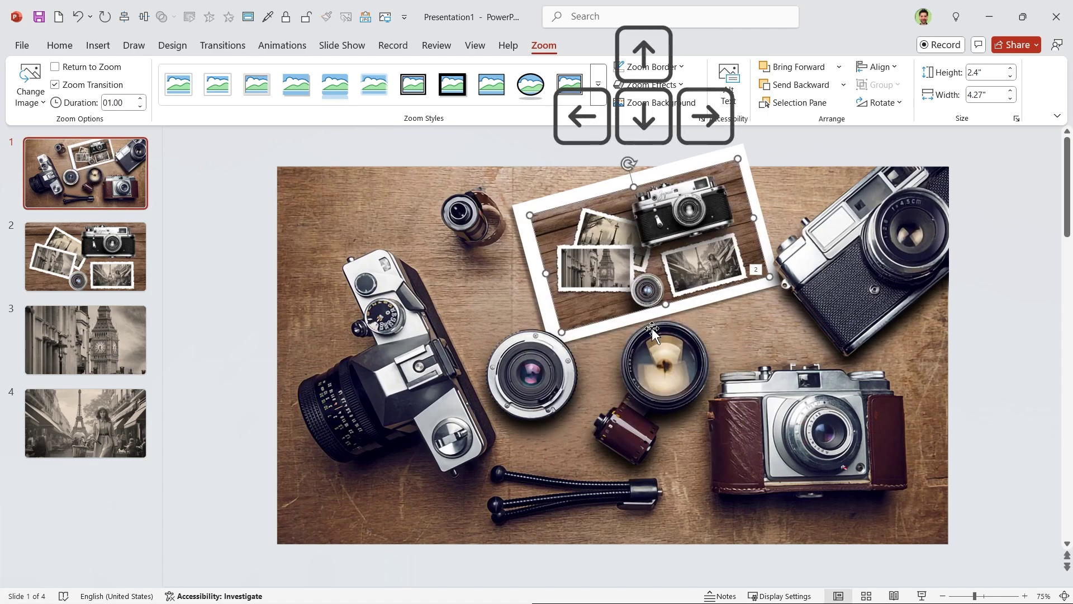
key(Left)
key(Left)
key(Left)
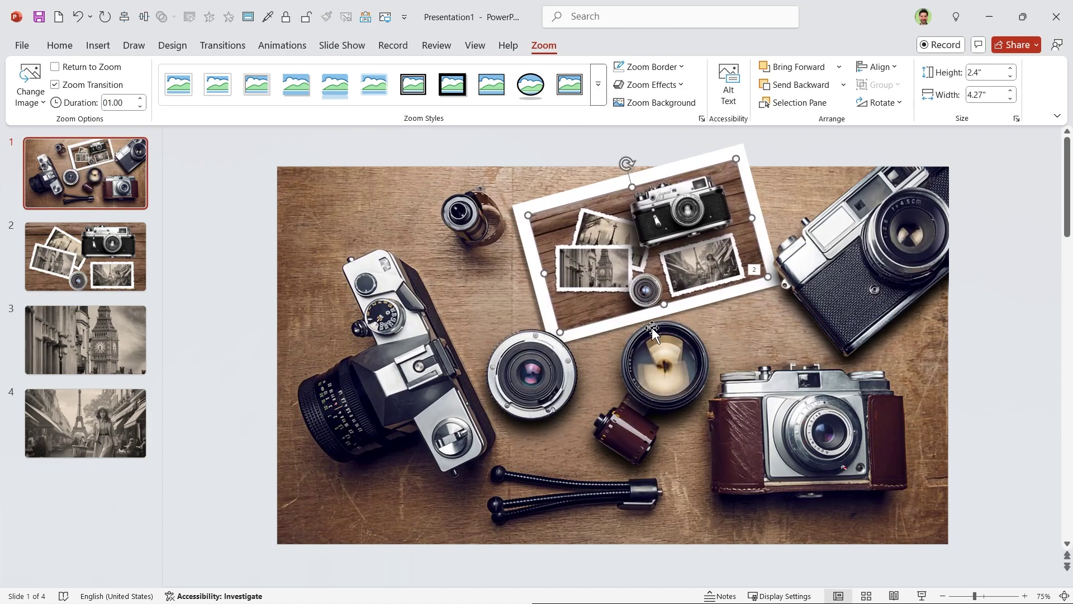
click(622, 391)
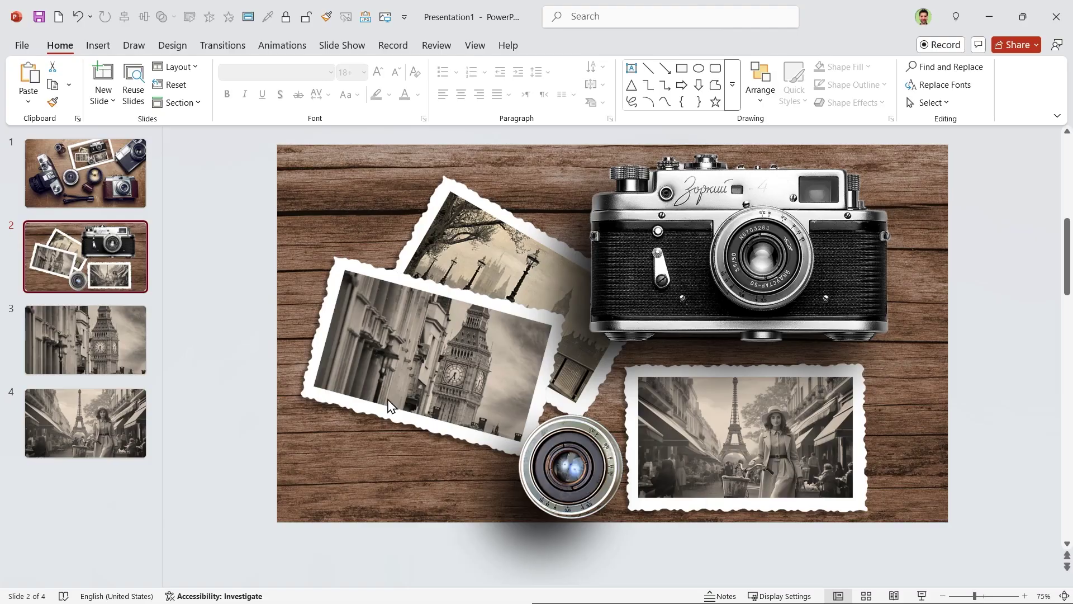
click(694, 432)
click(544, 45)
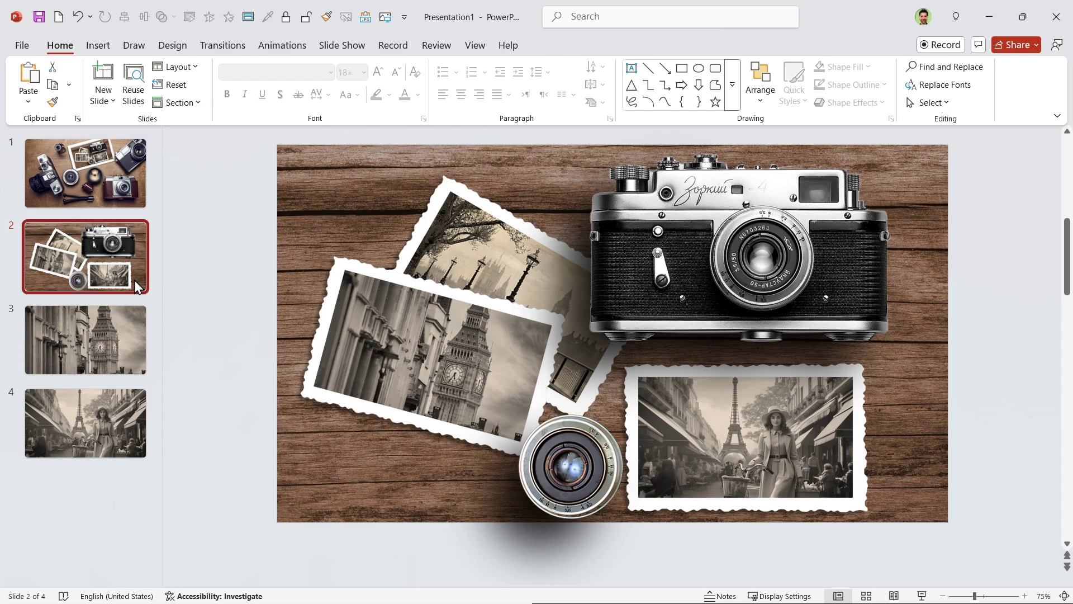
- Duplicate slide 2 to the end and delete the Big Ben, London and Paris photos and frames
key(ctrl+d)
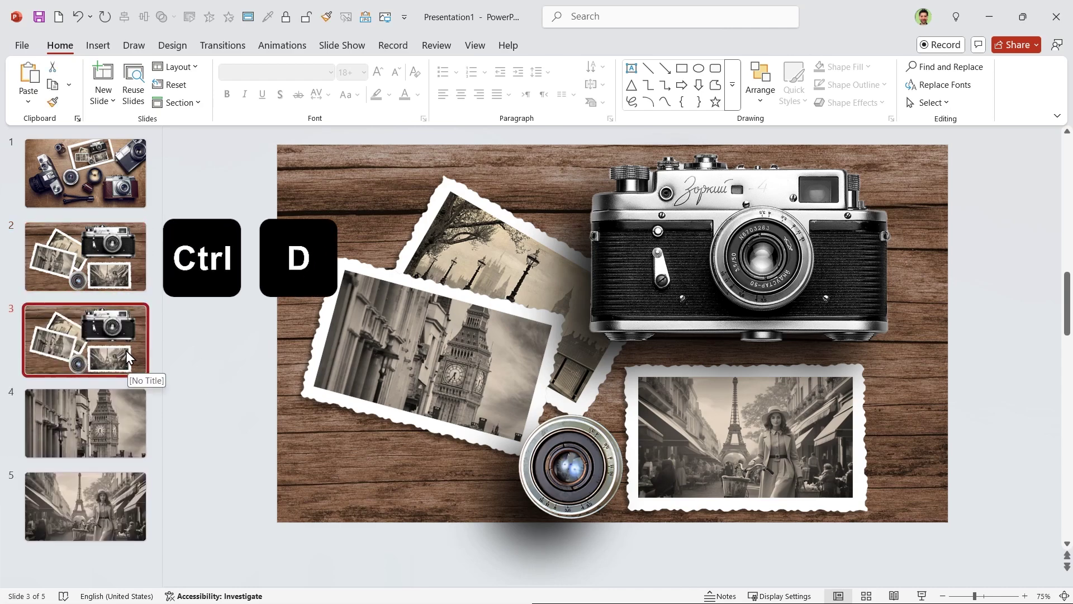
drag(125, 350, 125, 508)
click(356, 400)
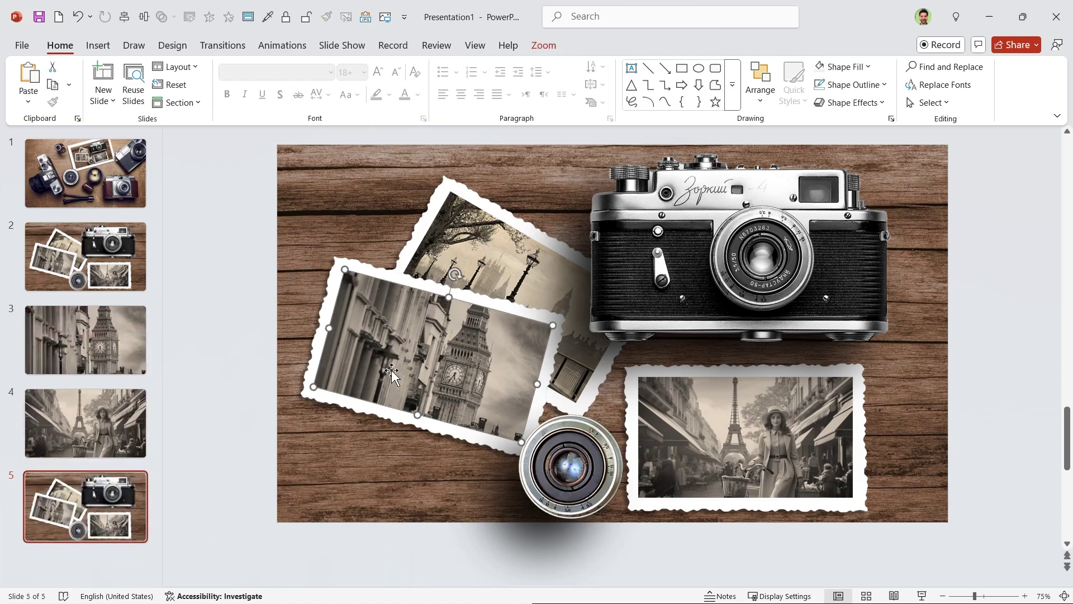
key(Delete)
click(398, 369)
key(Delete)
click(414, 301)
key(Delete)
click(743, 420)
key(Delete)
click(673, 438)
key(Delete)
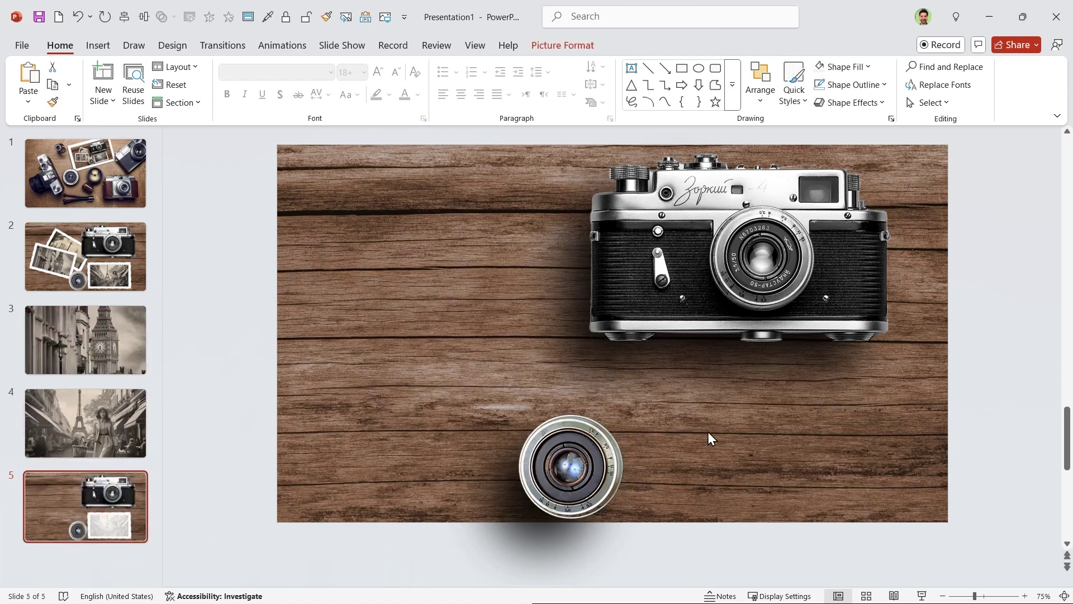
- Move the lens slightly higher and tilt the camera about 17° clockwise
drag(570, 465, 569, 444)
click(748, 179)
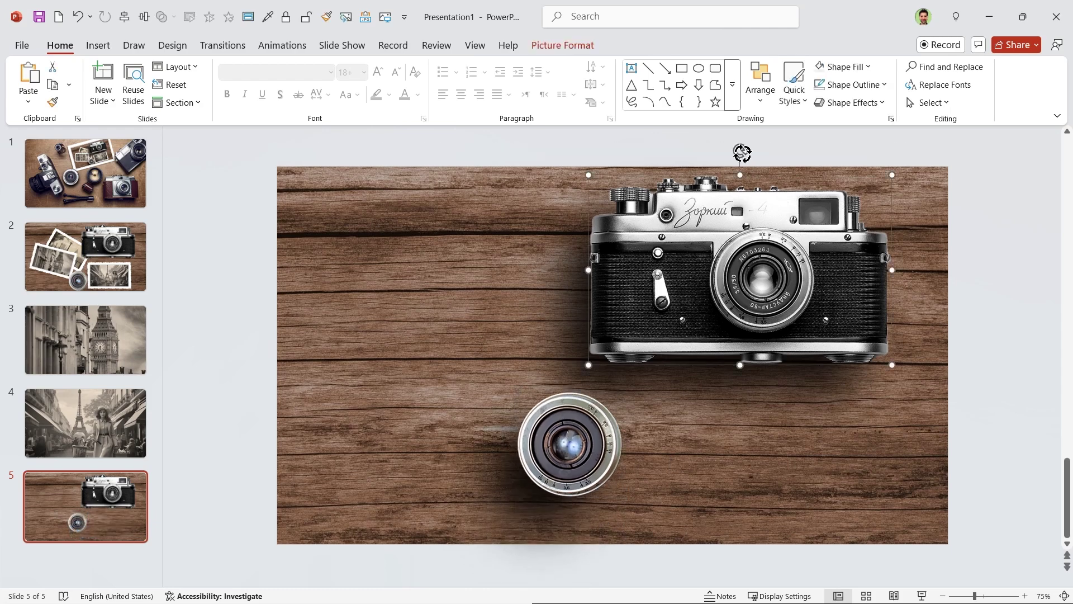
drag(743, 152, 772, 154)
click(983, 441)
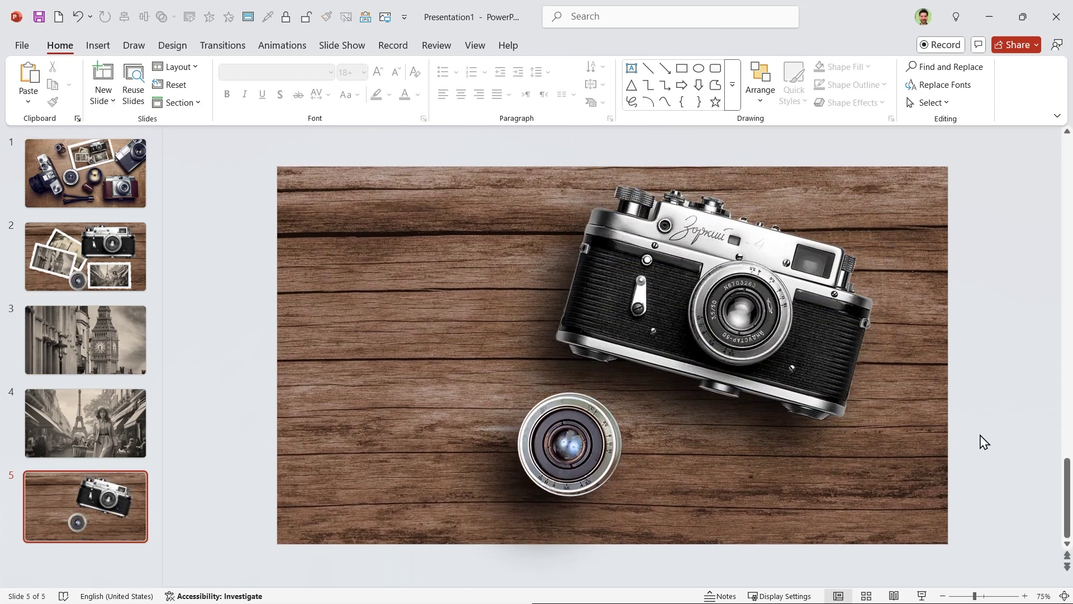
click(679, 68)
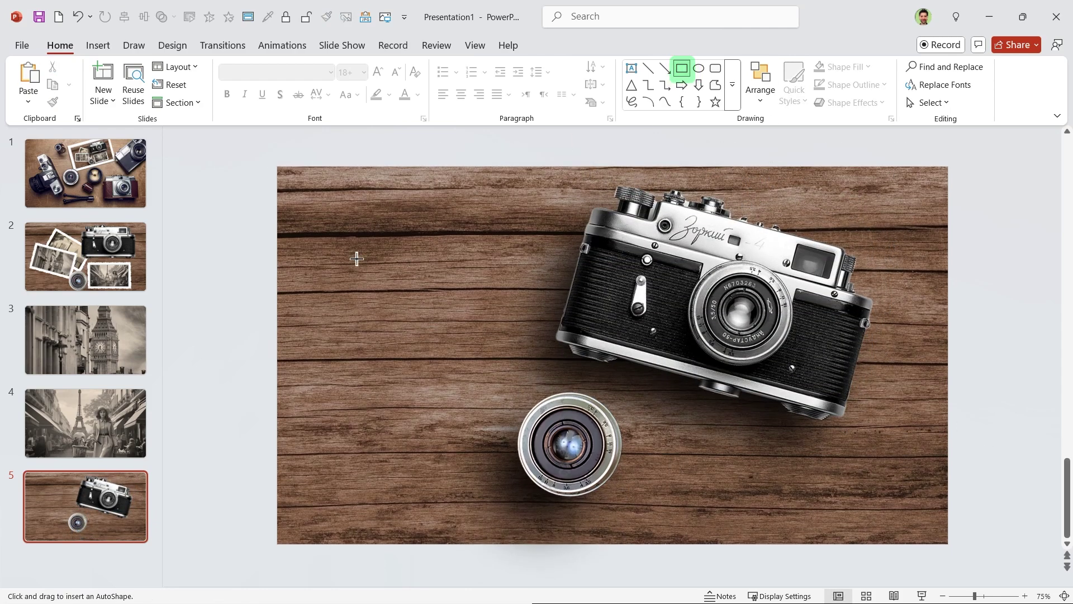
- Draw a 5 × 5 inch square with near-white fill and no outline
drag(329, 207, 566, 443)
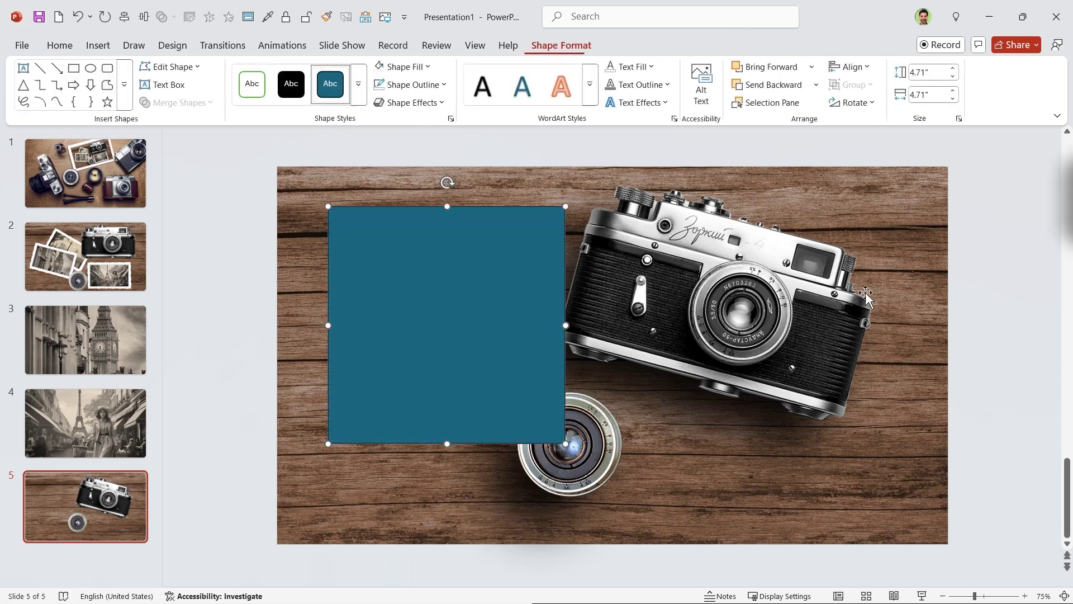
click(936, 73)
text(5)
key(Tab)
text(5)
key(Return)
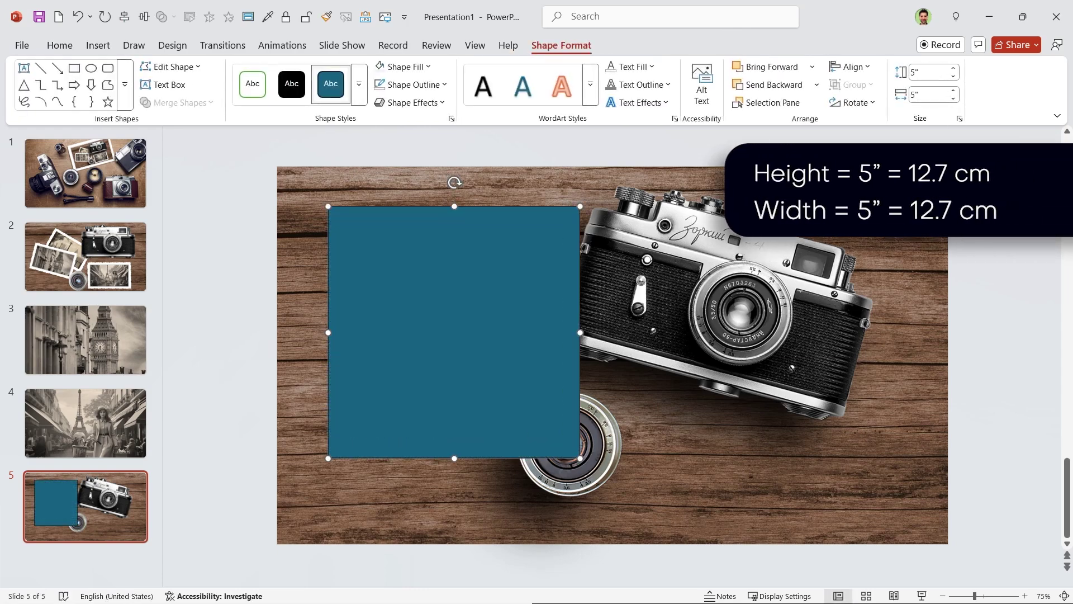
click(405, 66)
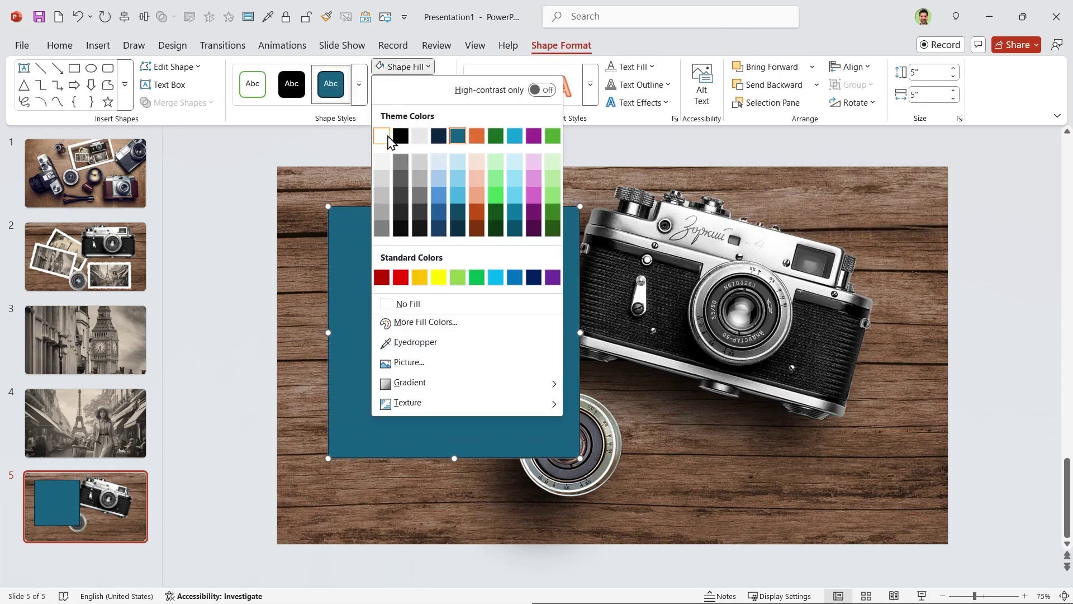
click(382, 162)
click(410, 84)
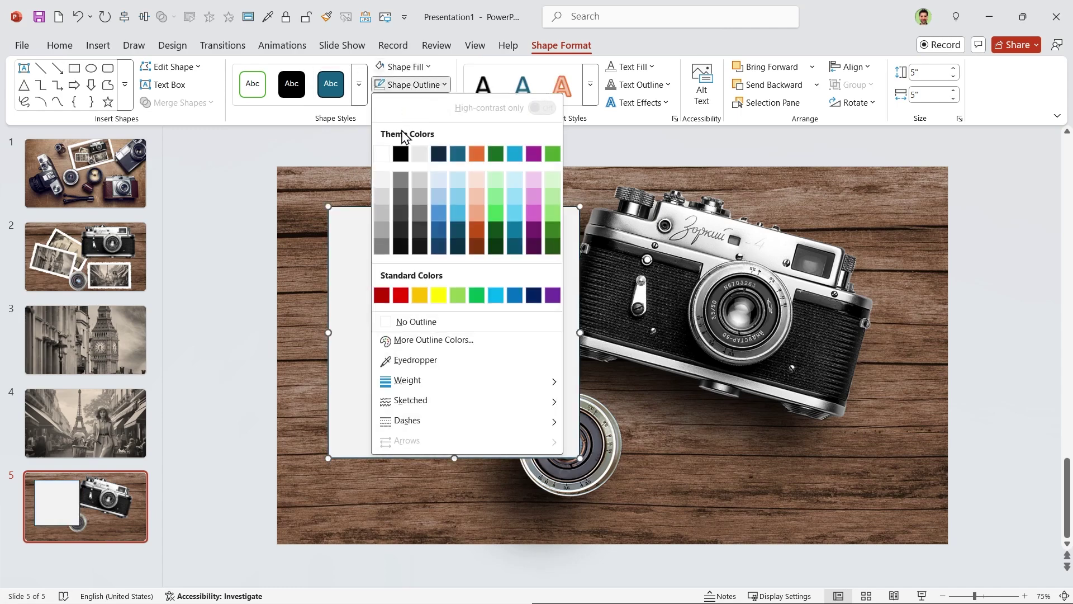
click(416, 323)
- Give the square an outer drop shadow with 7 pt distance
right_click(389, 407)
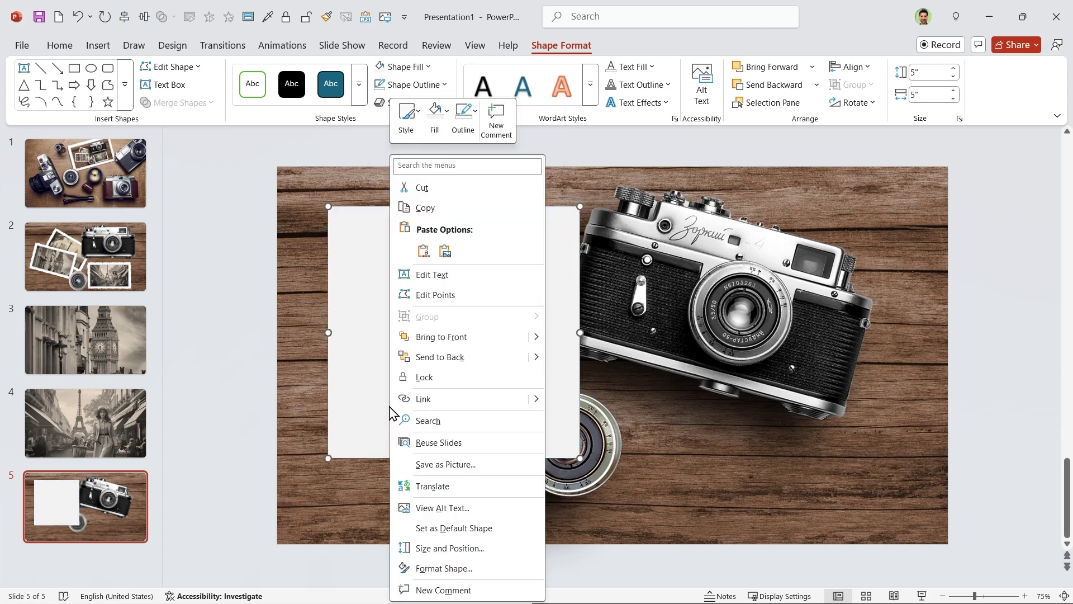
click(443, 568)
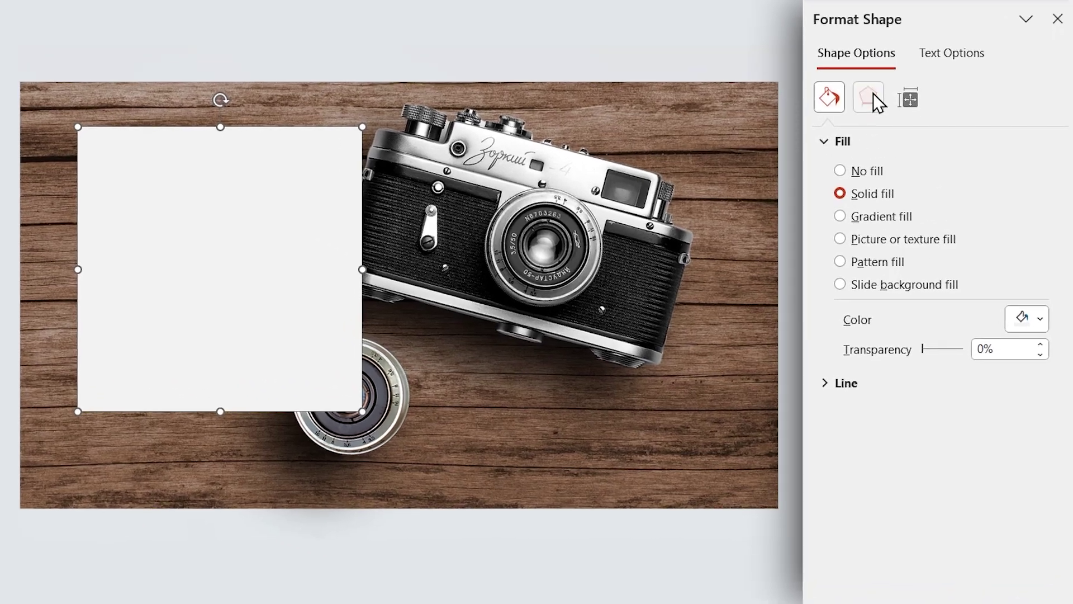
click(930, 185)
click(1027, 171)
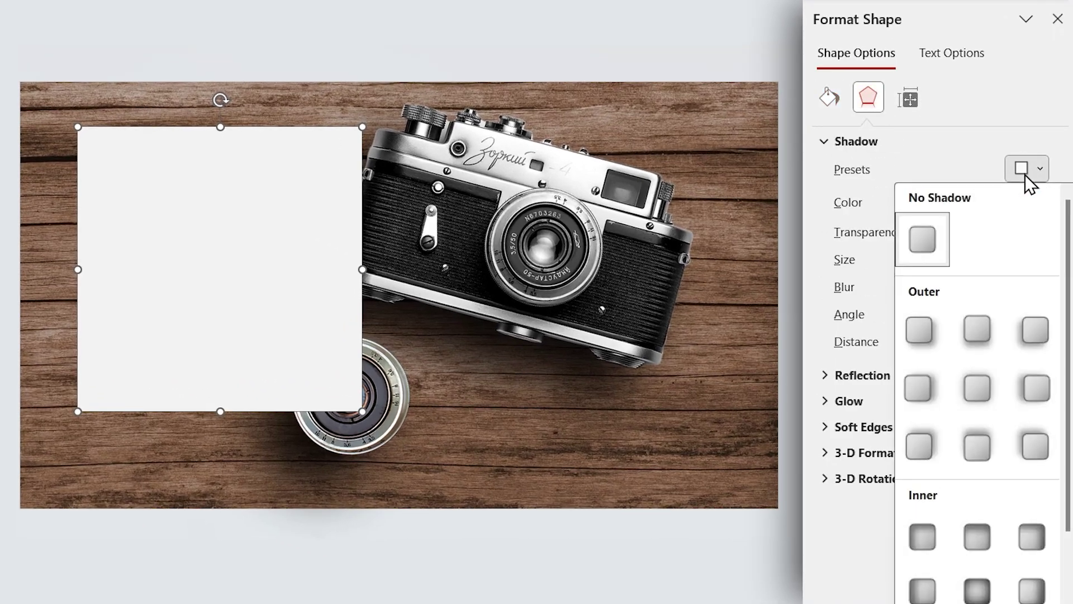
click(1039, 335)
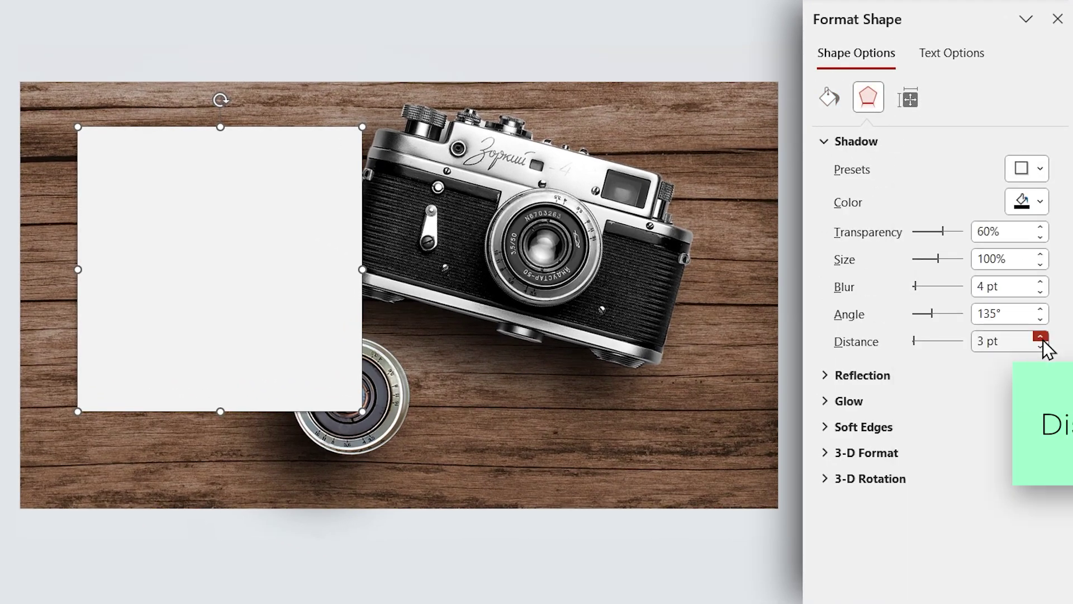
click(1041, 338)
click(1040, 338)
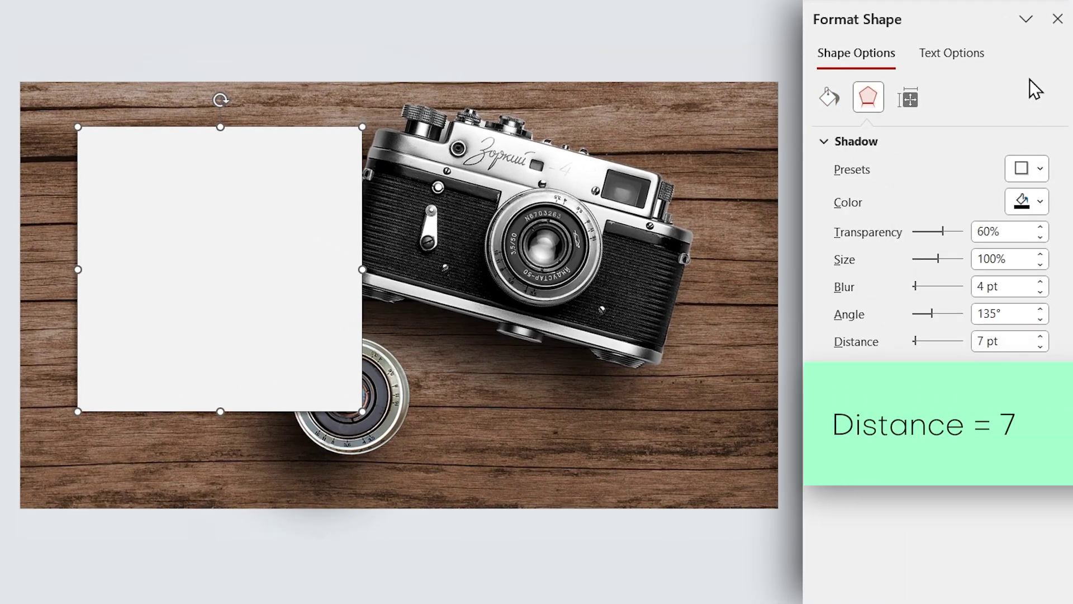
click(1058, 19)
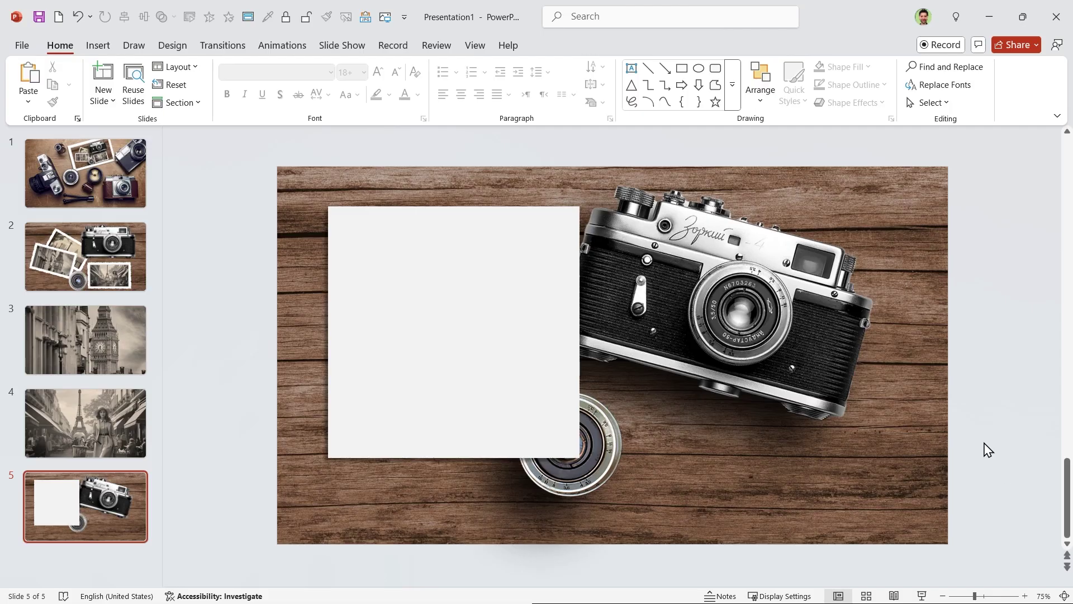
- Add a centred THANK YOU text box on the card in League Spartan Black, size 88
click(632, 67)
drag(373, 260, 527, 367)
text(THANK)
key(Return)
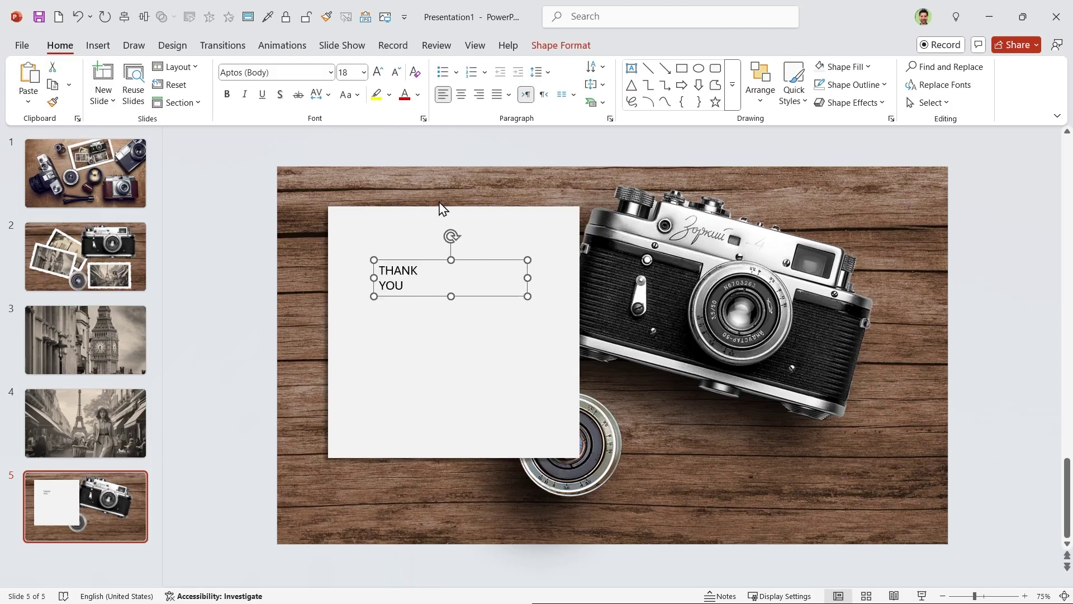
click(463, 99)
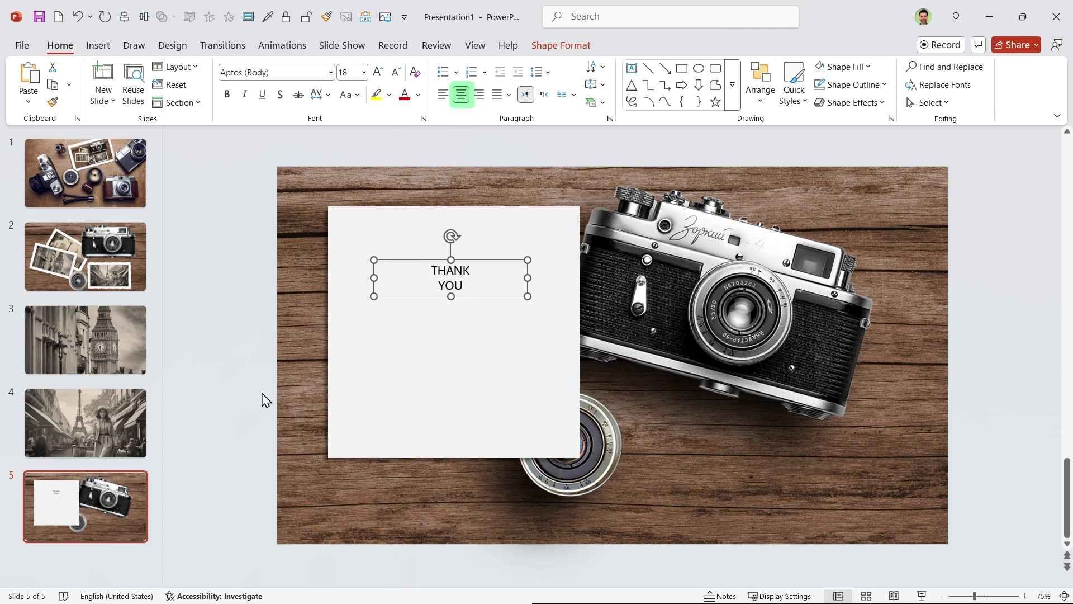
click(285, 72)
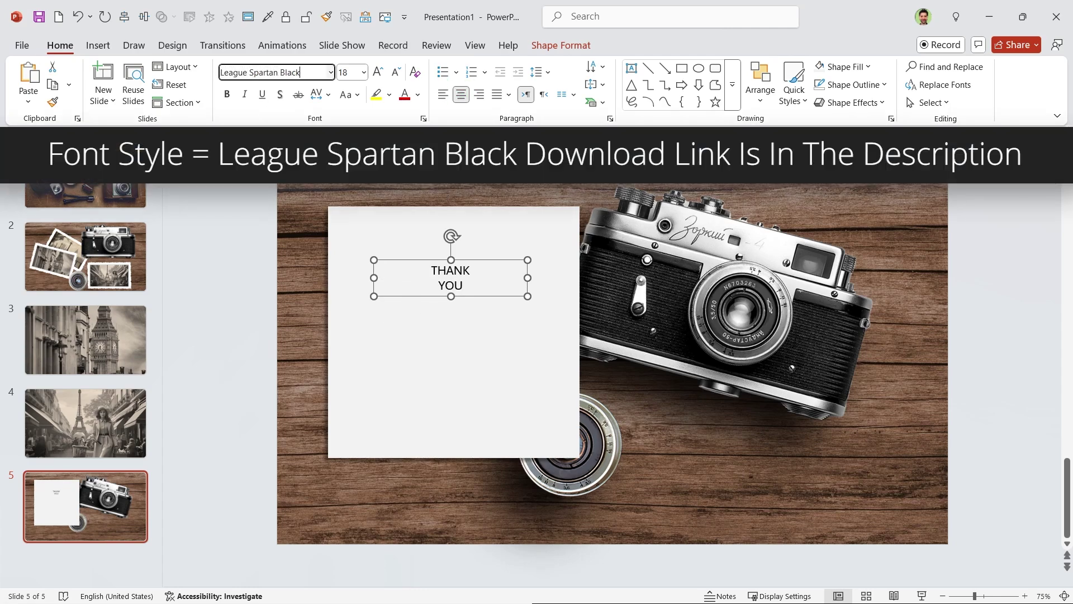
click(349, 73)
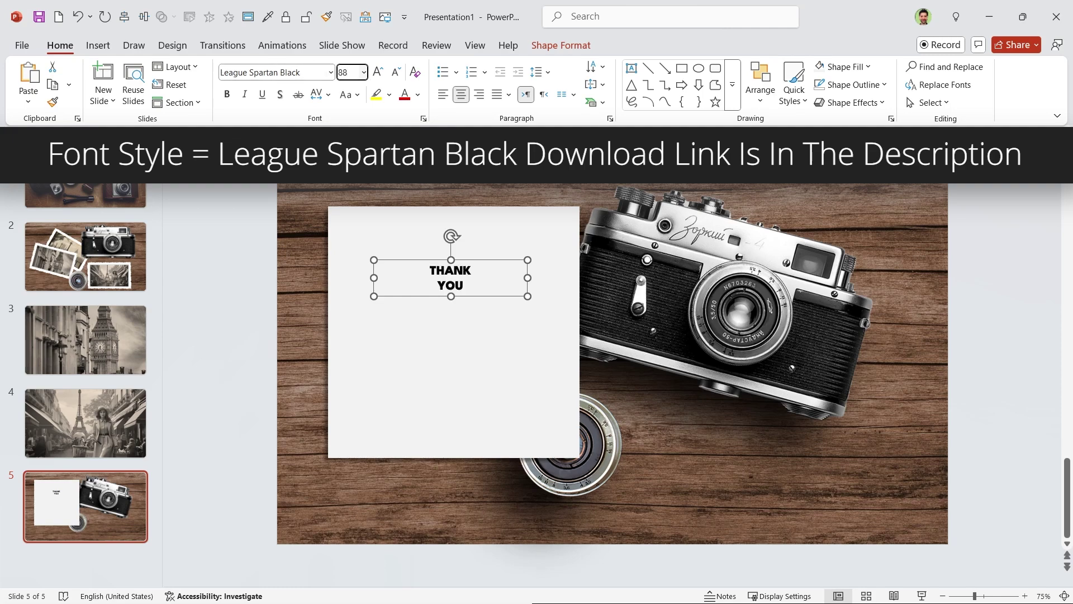
text(88)
key(Return)
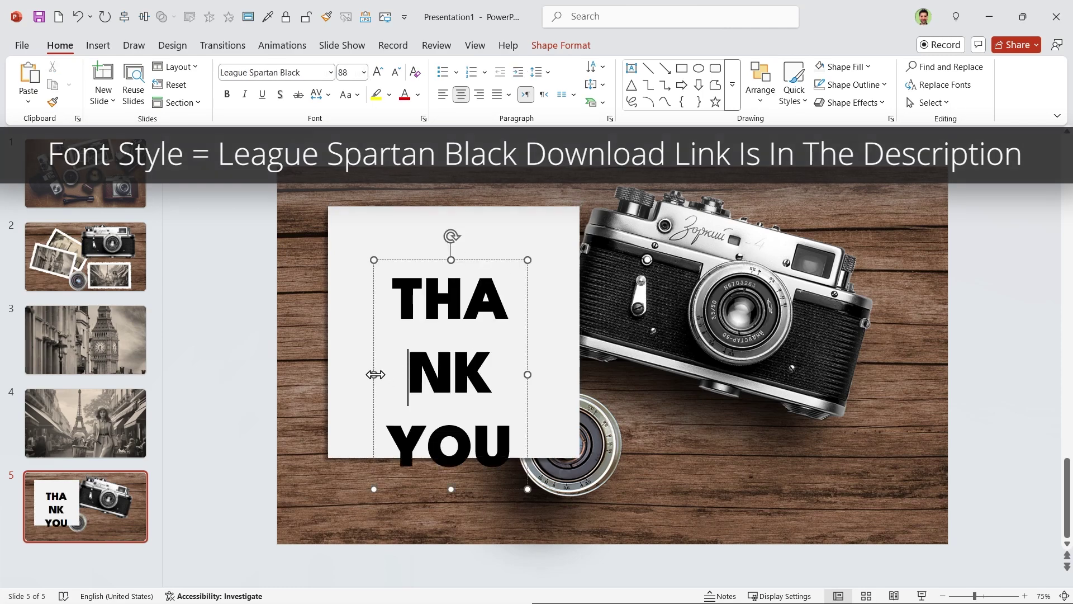
- Widen the text box and make the letters hollow with no fill and a grey outline
drag(373, 375, 330, 374)
drag(527, 373, 560, 375)
click(561, 46)
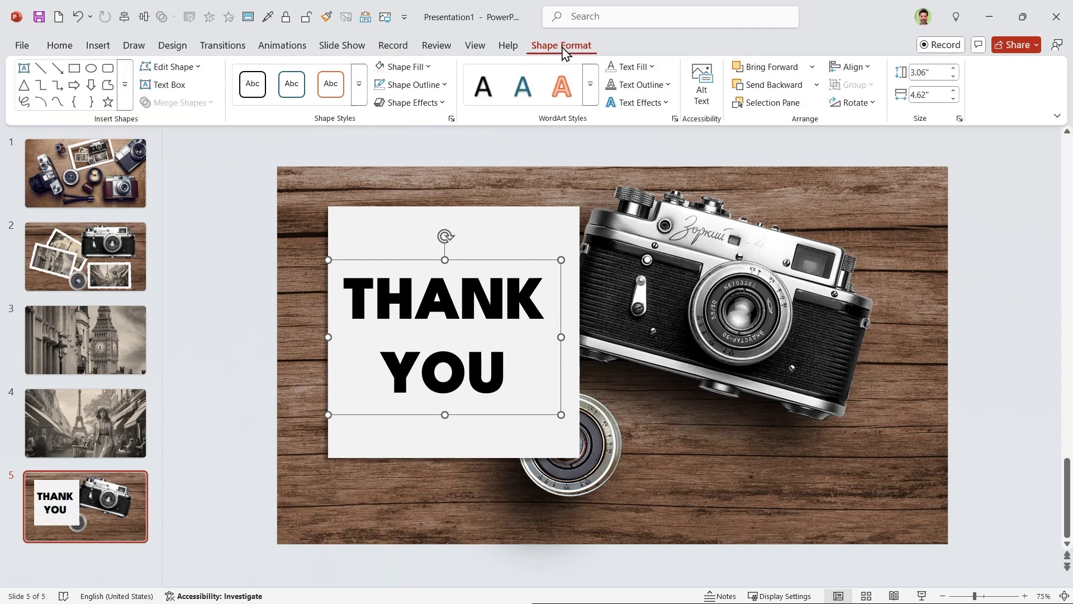
click(654, 67)
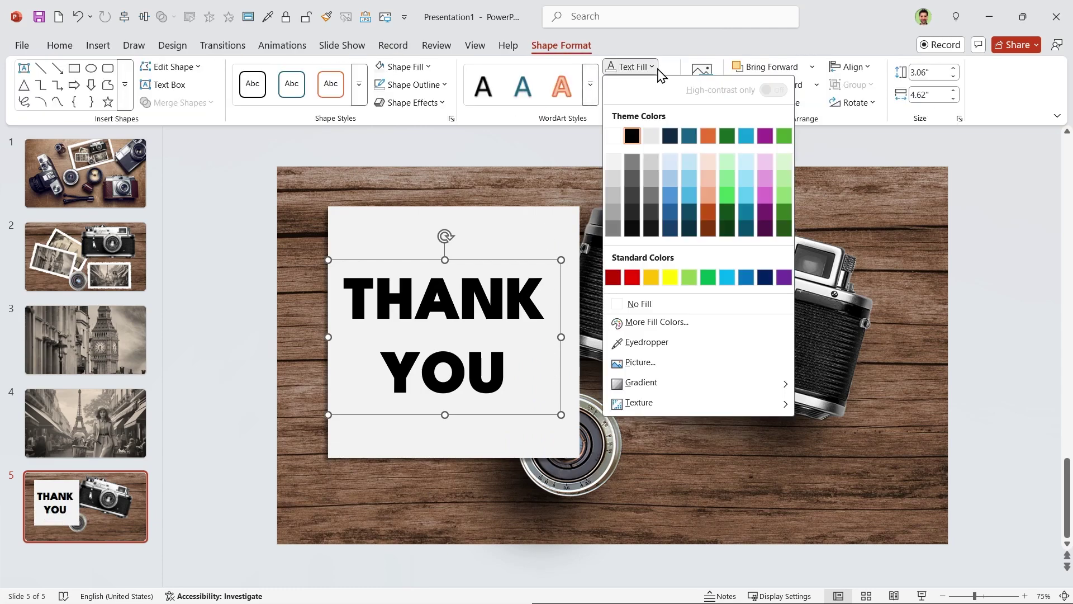
click(652, 304)
click(643, 85)
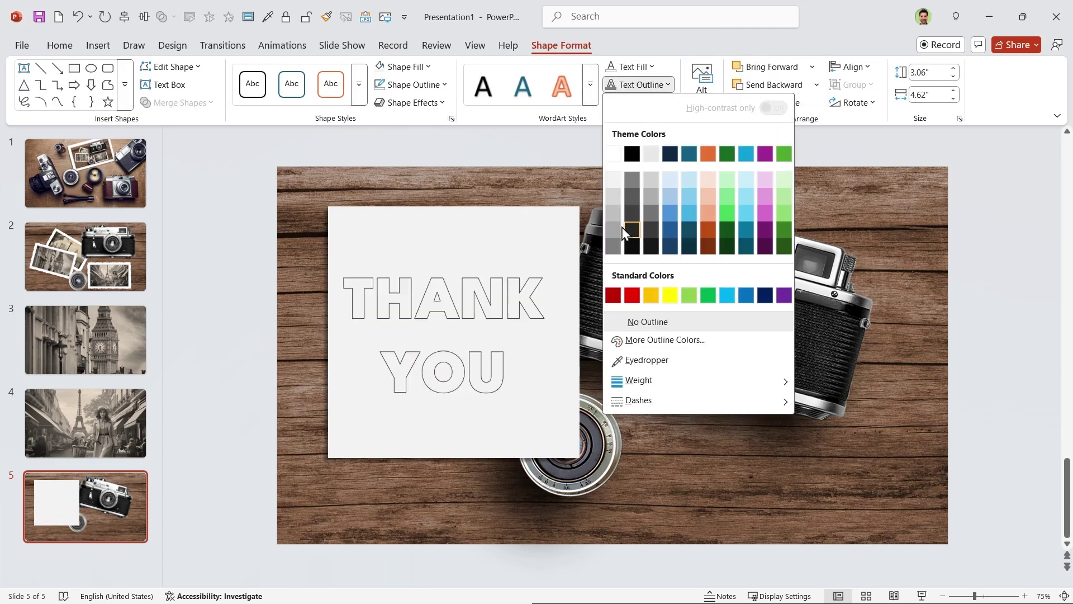
click(633, 179)
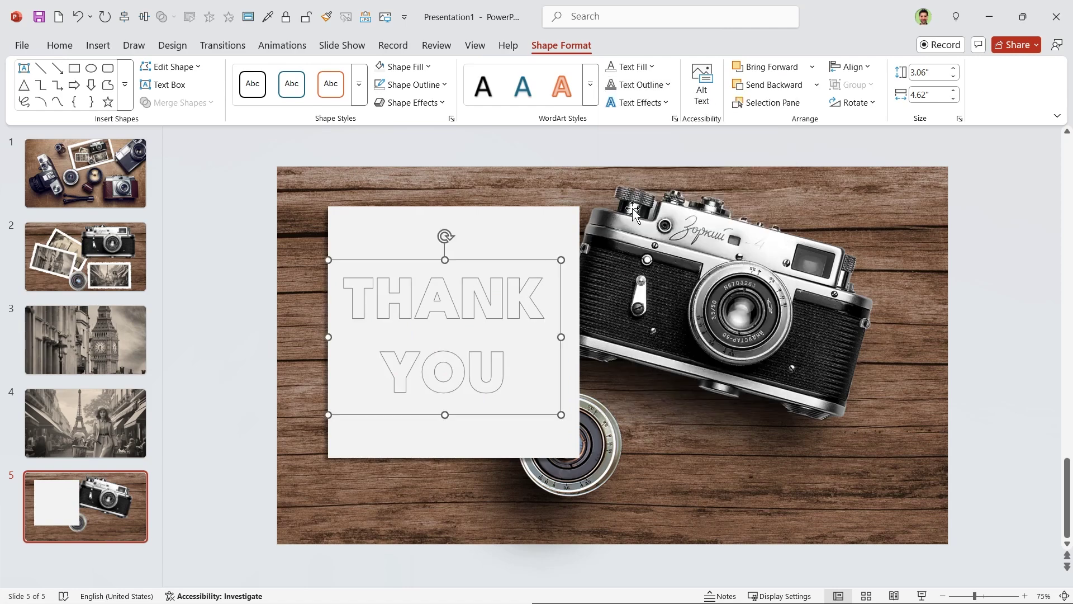
- Centre THANK YOU on the card both ways, group them, and tilt the group
shift+click(551, 442)
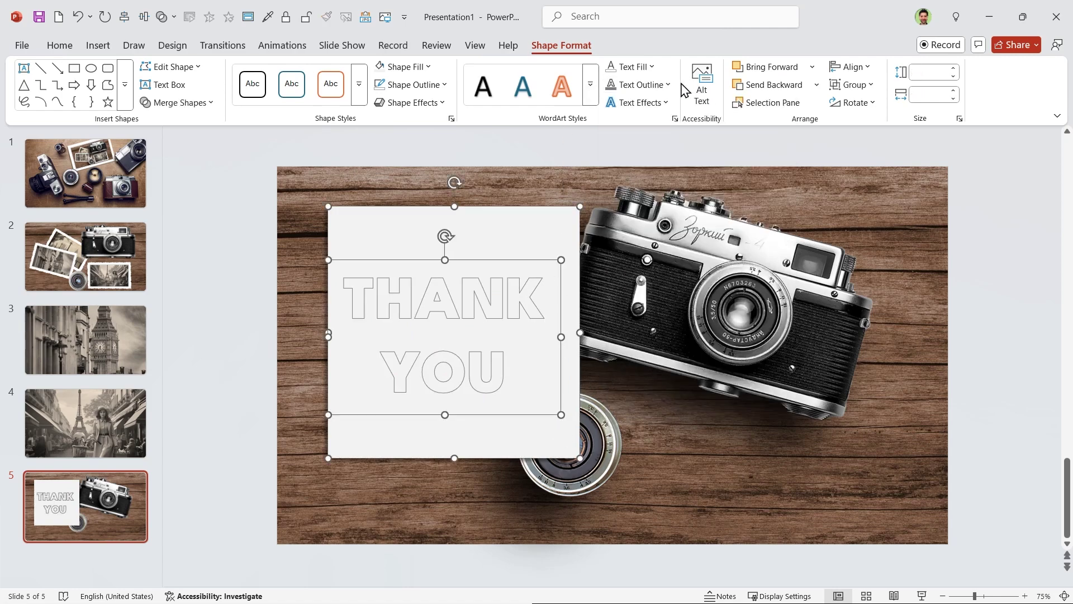
click(859, 67)
click(880, 167)
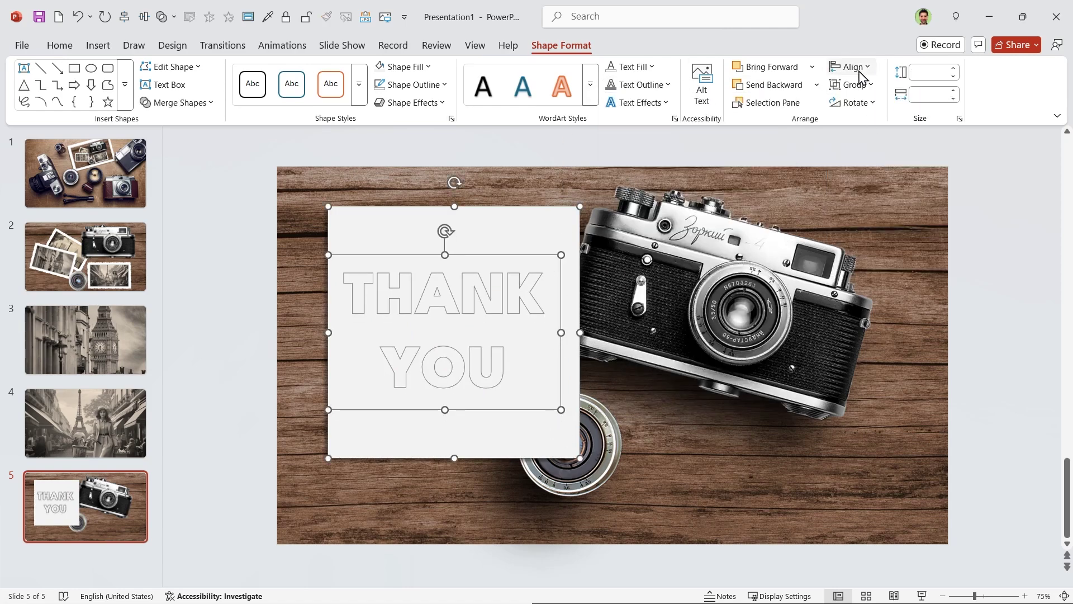
click(852, 67)
click(868, 106)
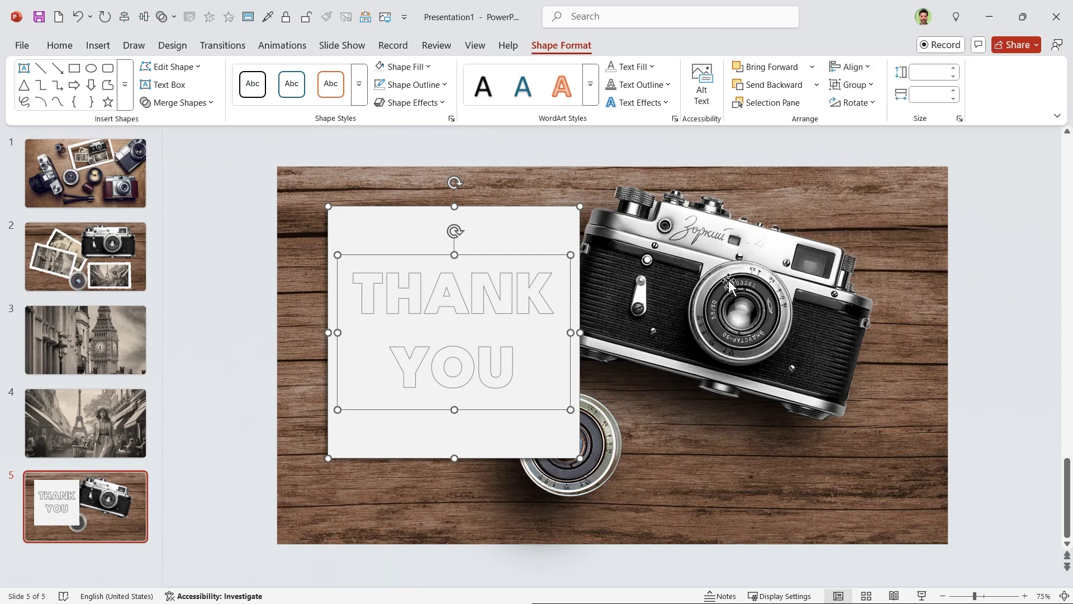
key(ctrl+g)
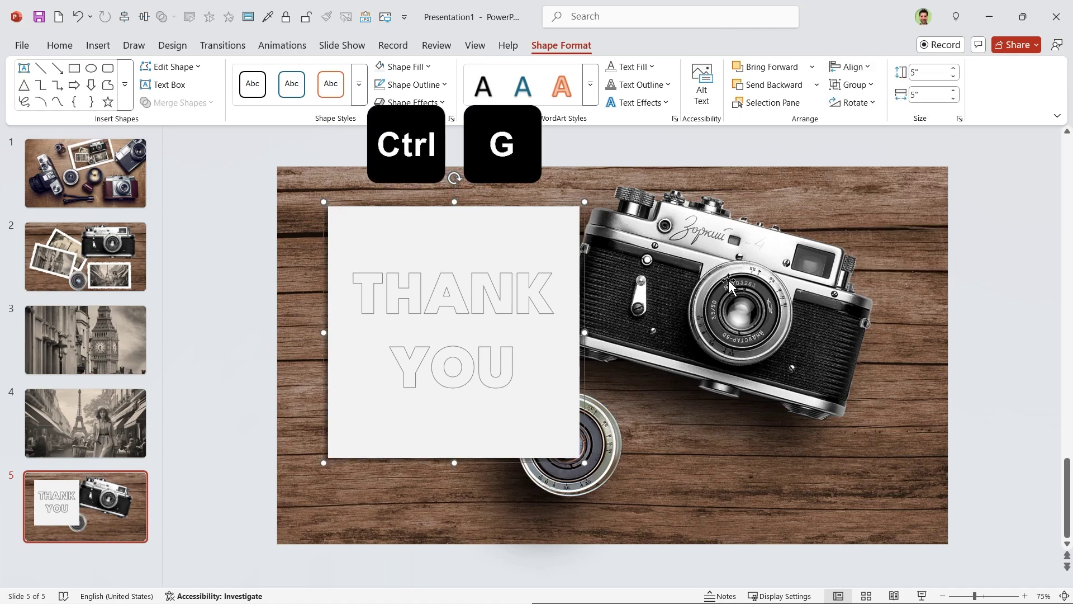
drag(454, 178, 393, 182)
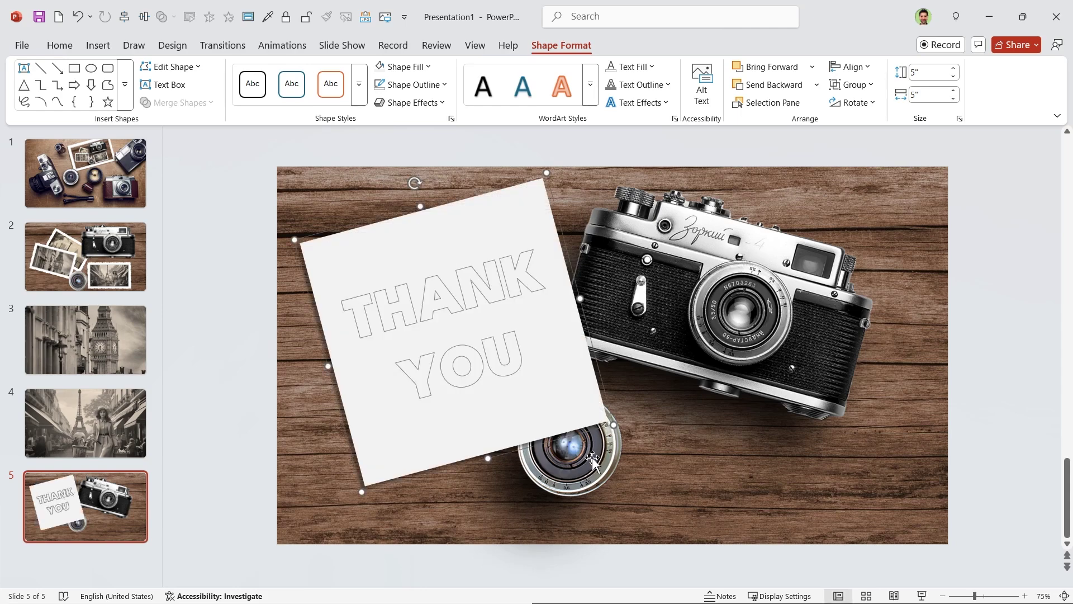
- Bring the camera and lens pictures in front of the tilted THANK YOU card
click(591, 457)
shift+click(688, 335)
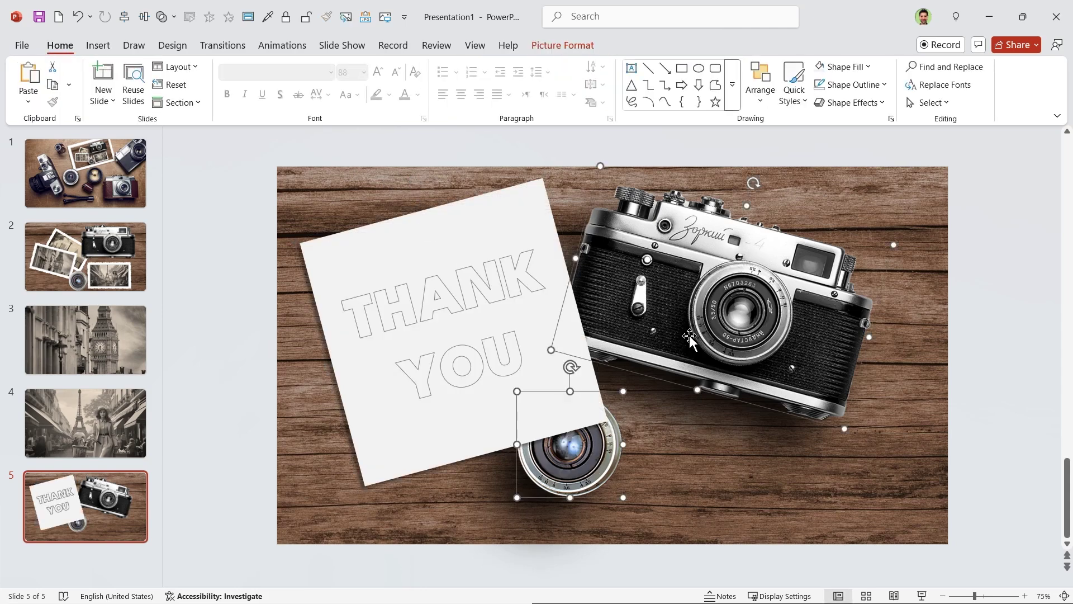
right_click(689, 335)
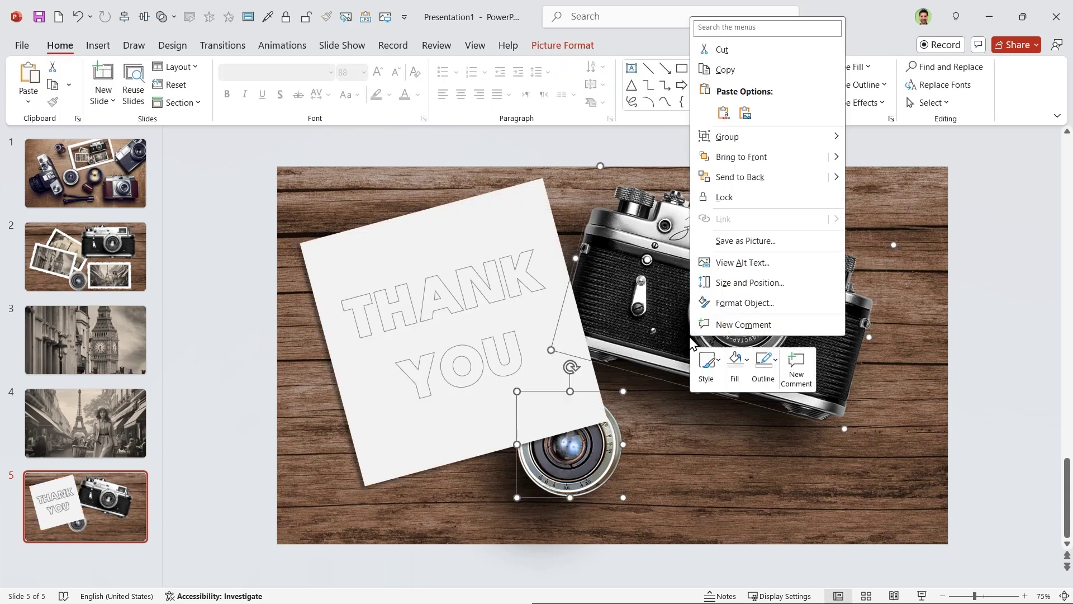
click(739, 157)
click(265, 451)
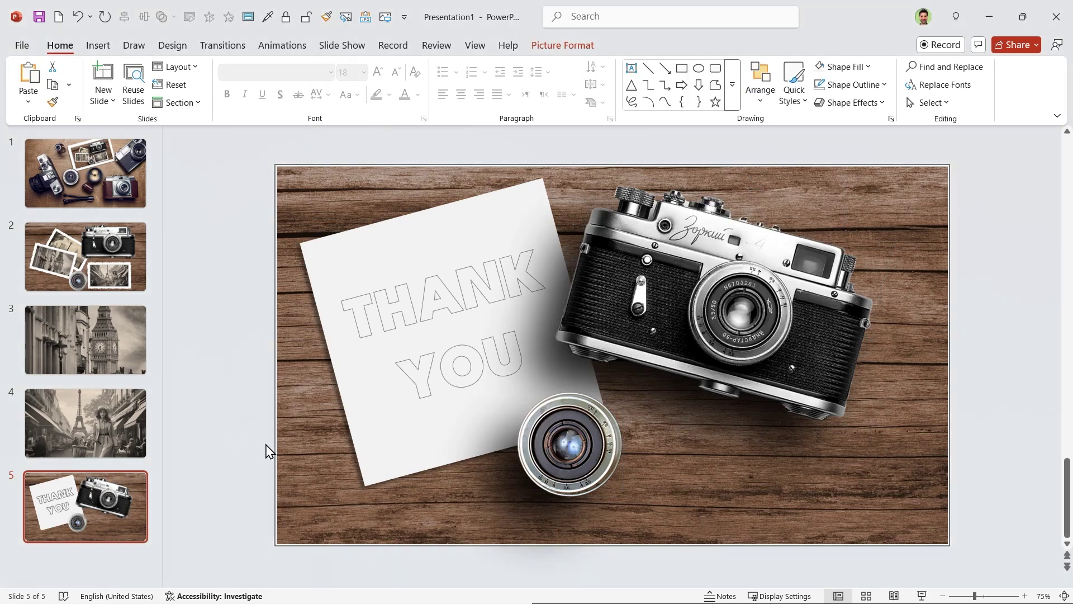
click(394, 447)
shift+click(592, 475)
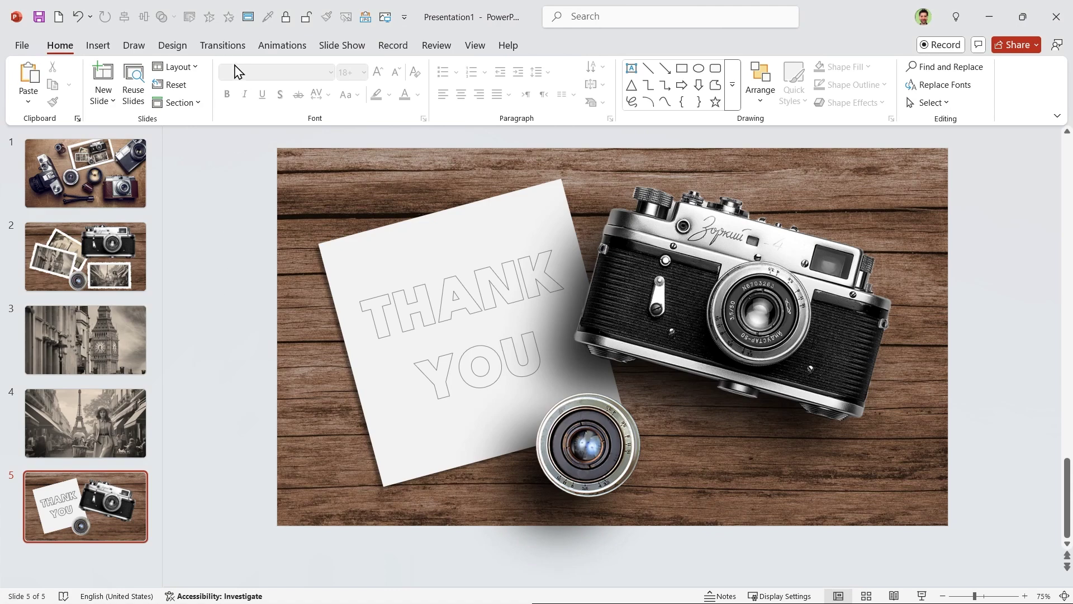
- Apply a 03.40-second Reveal transition to slide 5, Through Black From Right
click(222, 46)
click(431, 92)
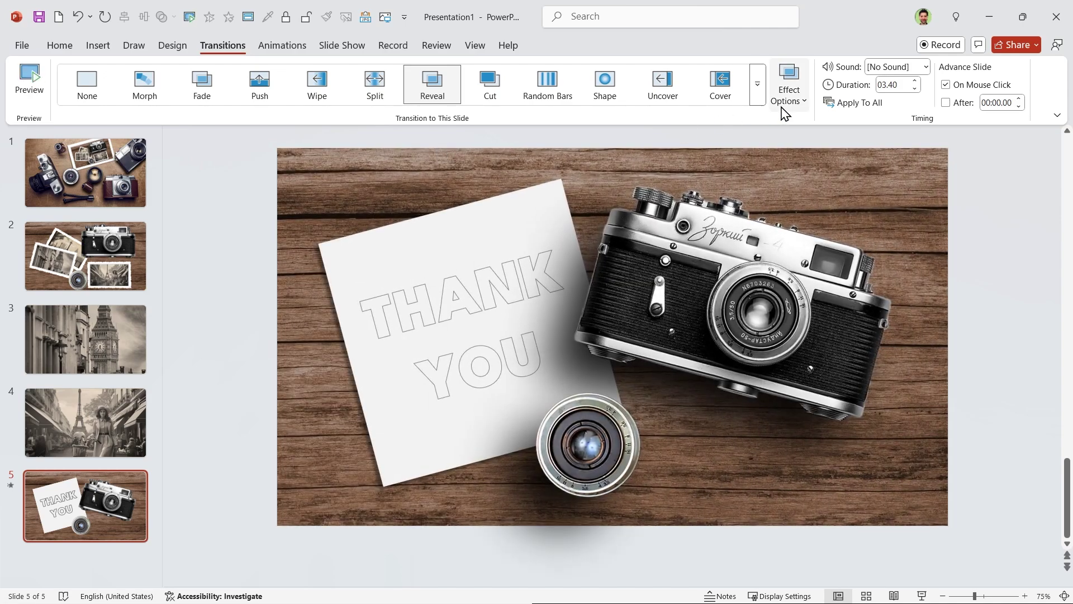
click(787, 101)
click(817, 197)
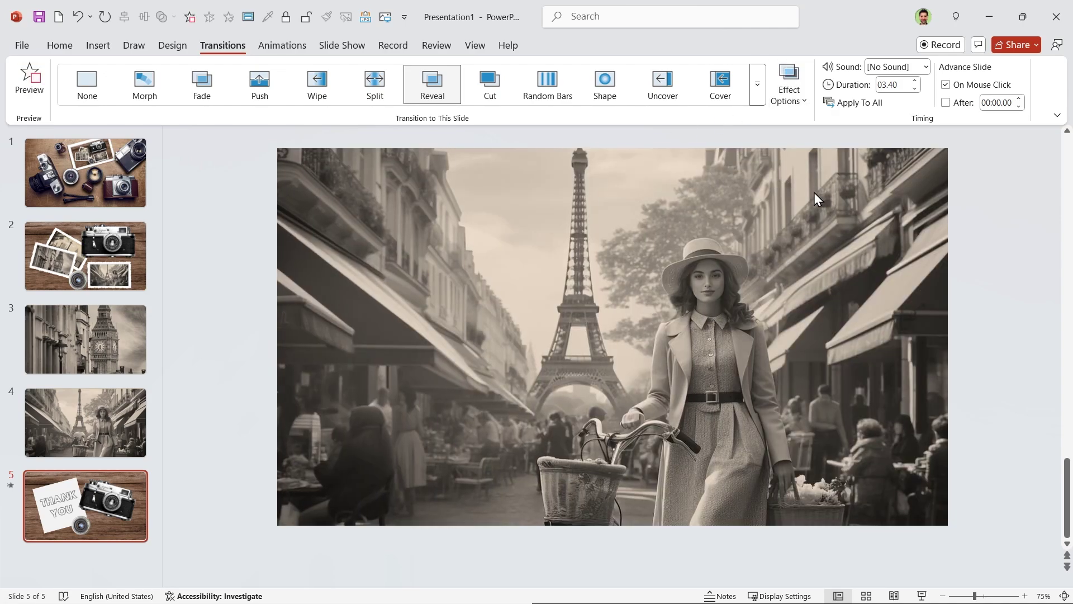